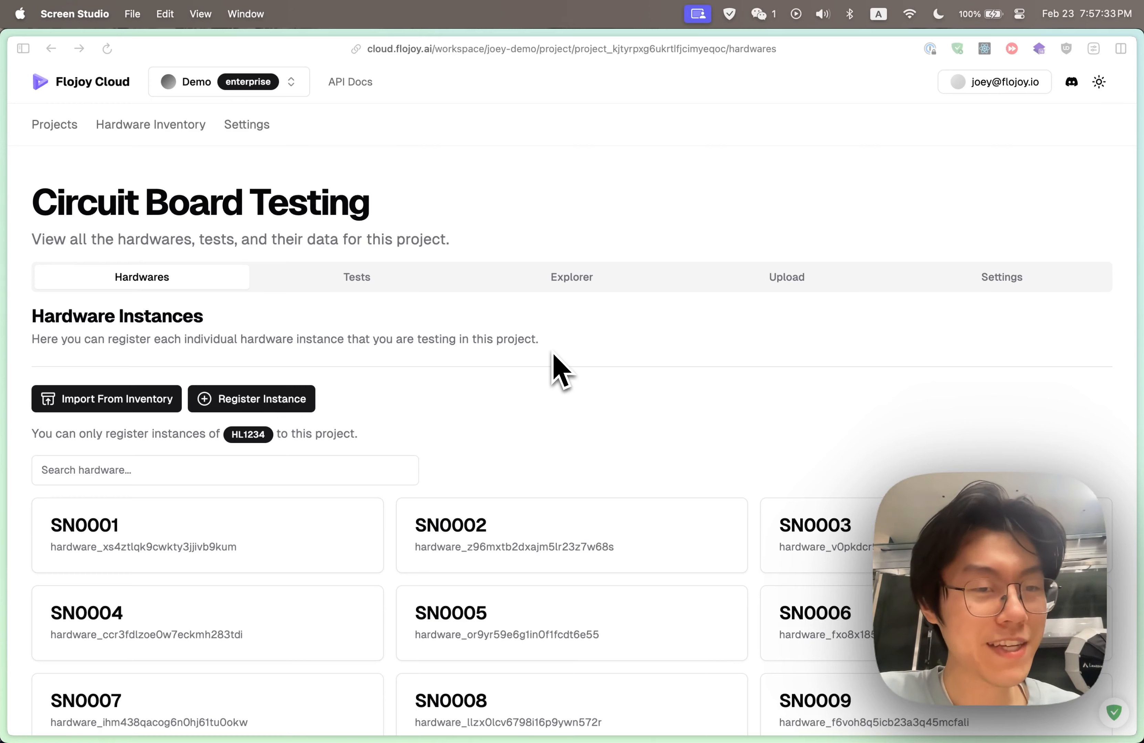
Open the Circuit Board Testing project's tests and examine the measurements listed for the Pass/Fail Test
scroll(579, 389, down, 2)
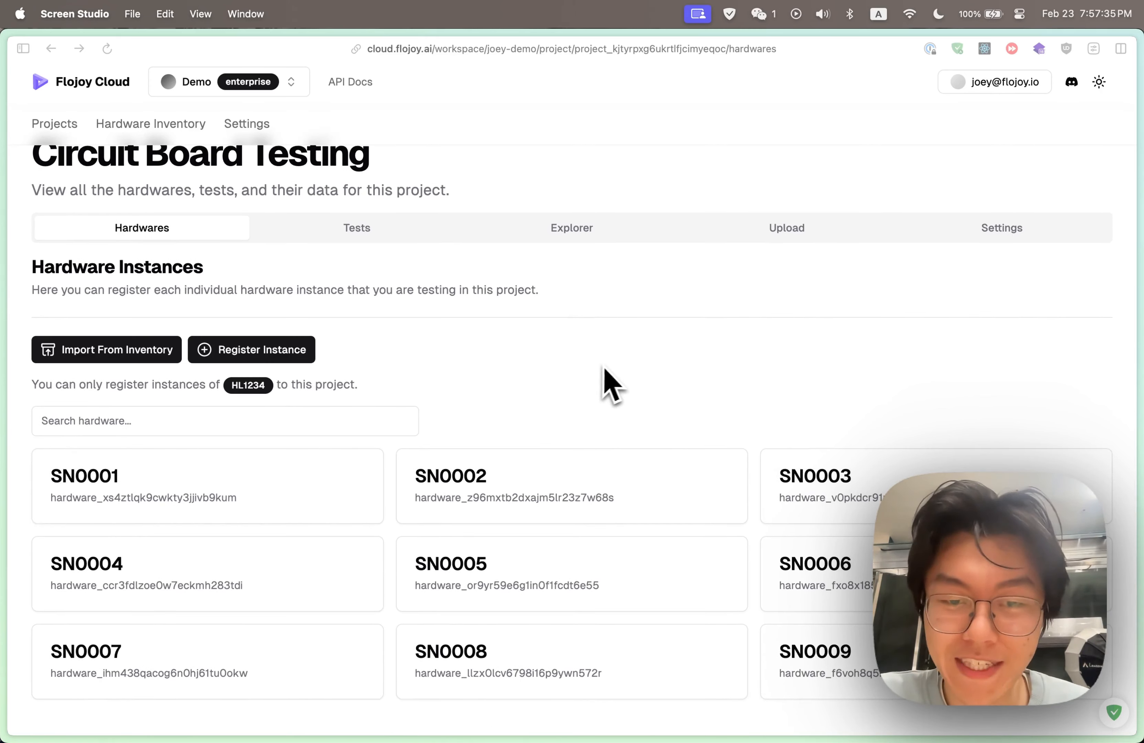
scroll(610, 367, down, 1)
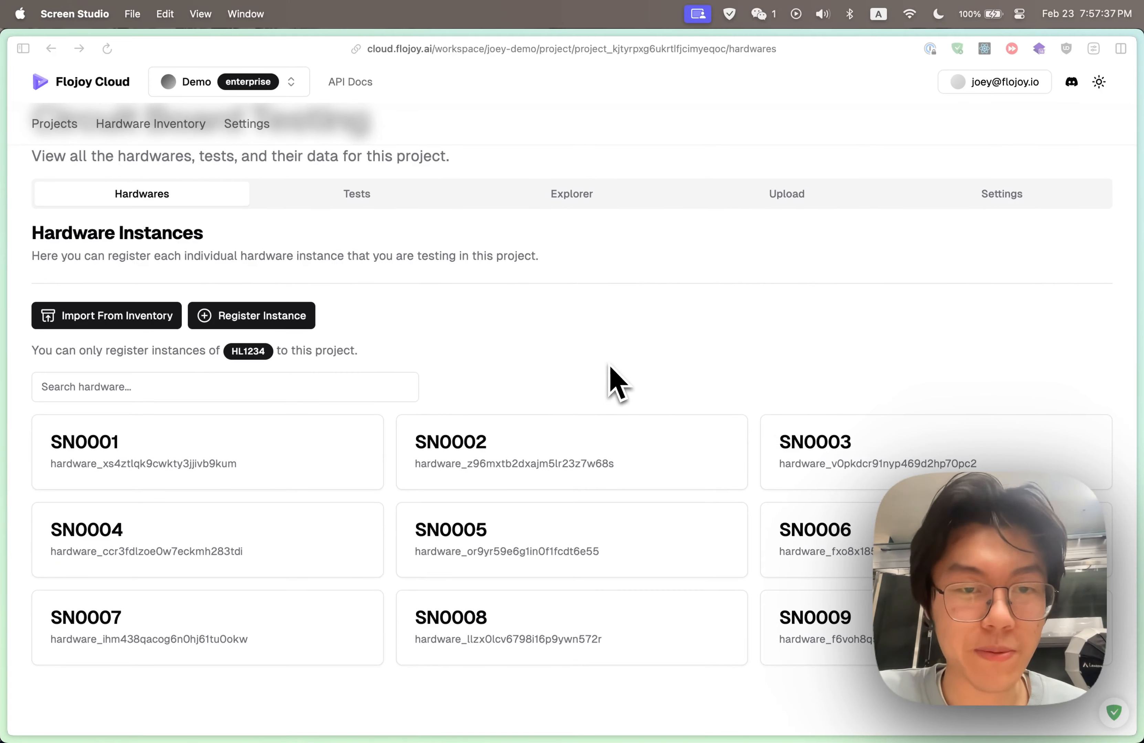
scroll(524, 297, down, 1)
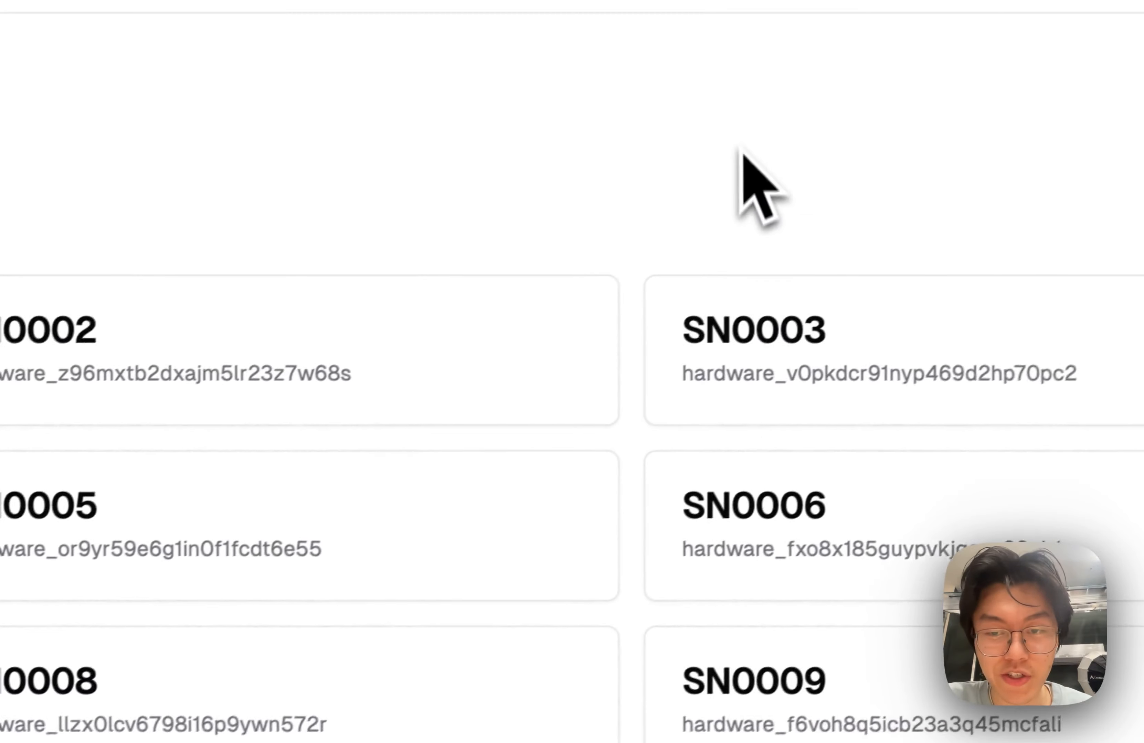
click(370, 147)
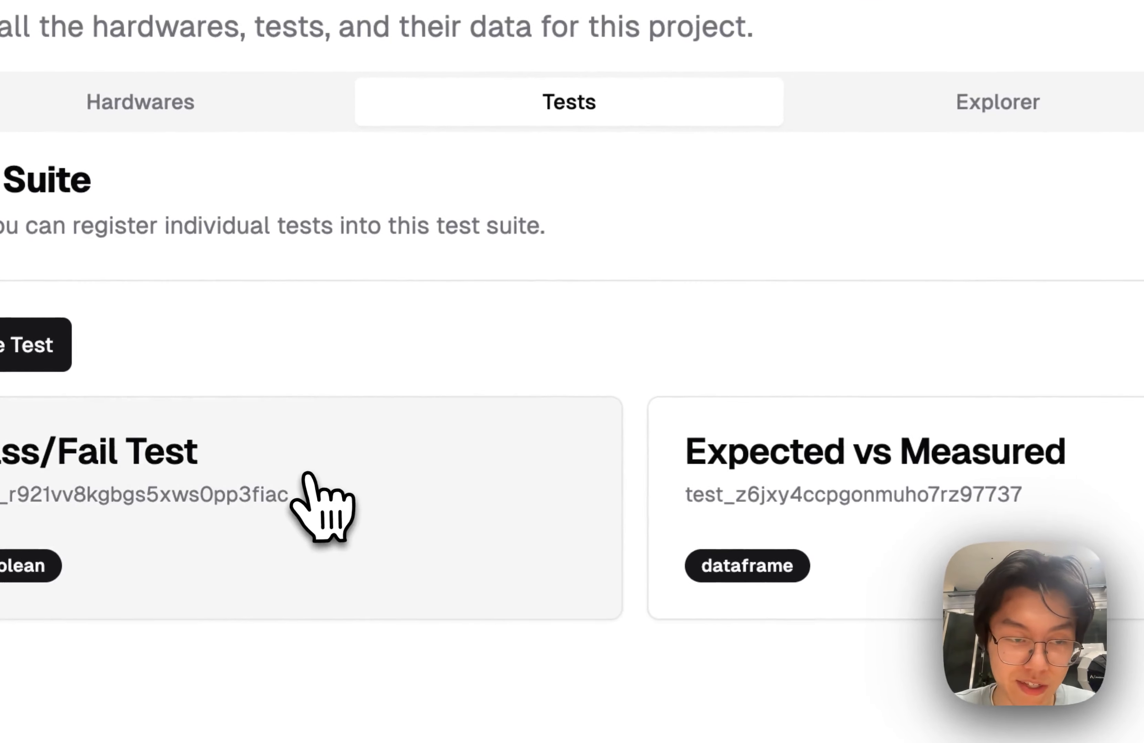
click(238, 456)
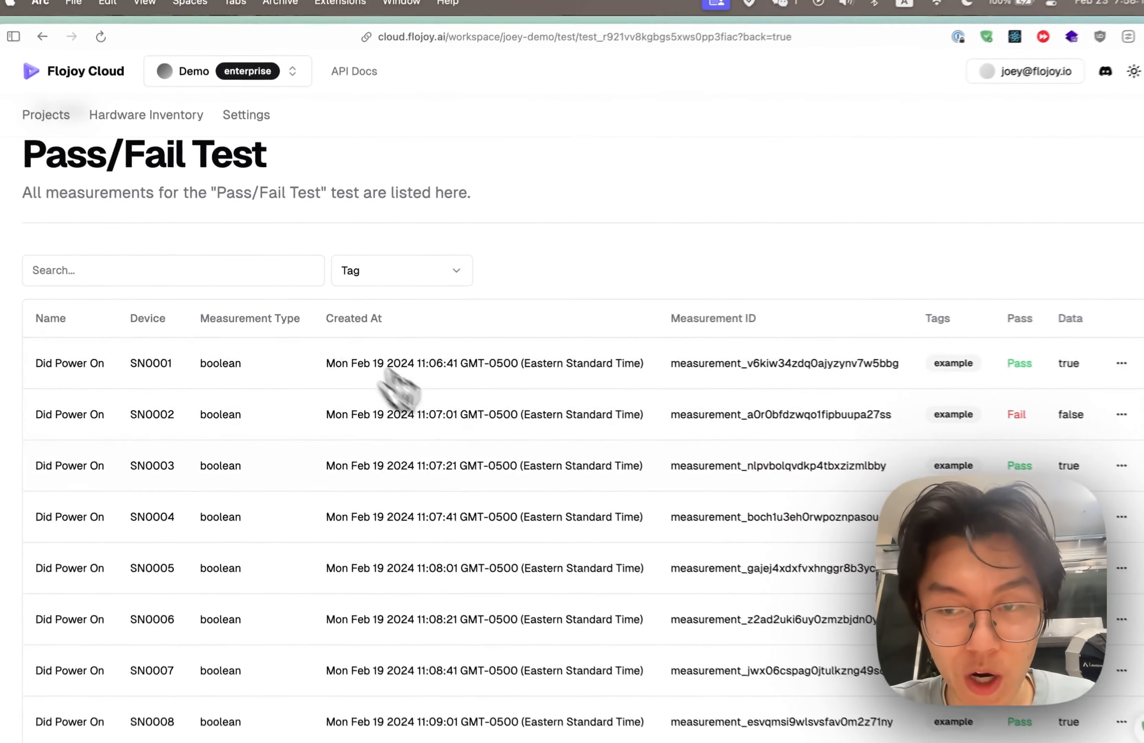
scroll(742, 534, down, 2)
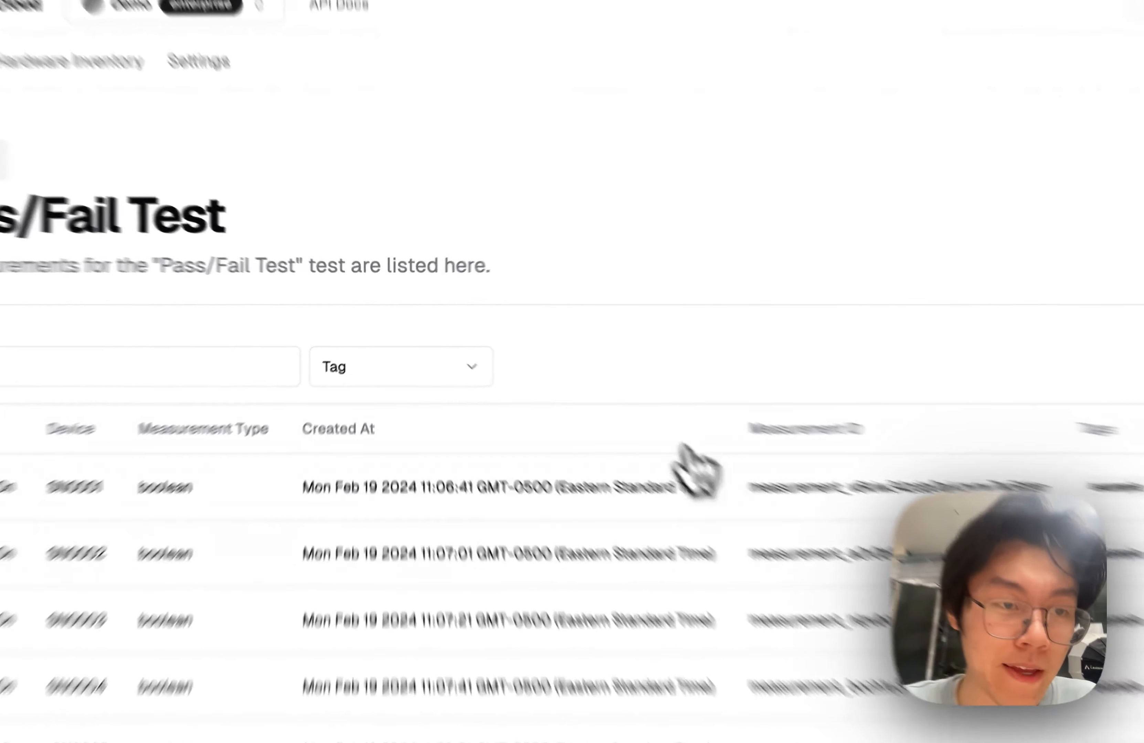
Return to the test suite and open device SN0005's measurement in the Expected vs Measured test
click(128, 217)
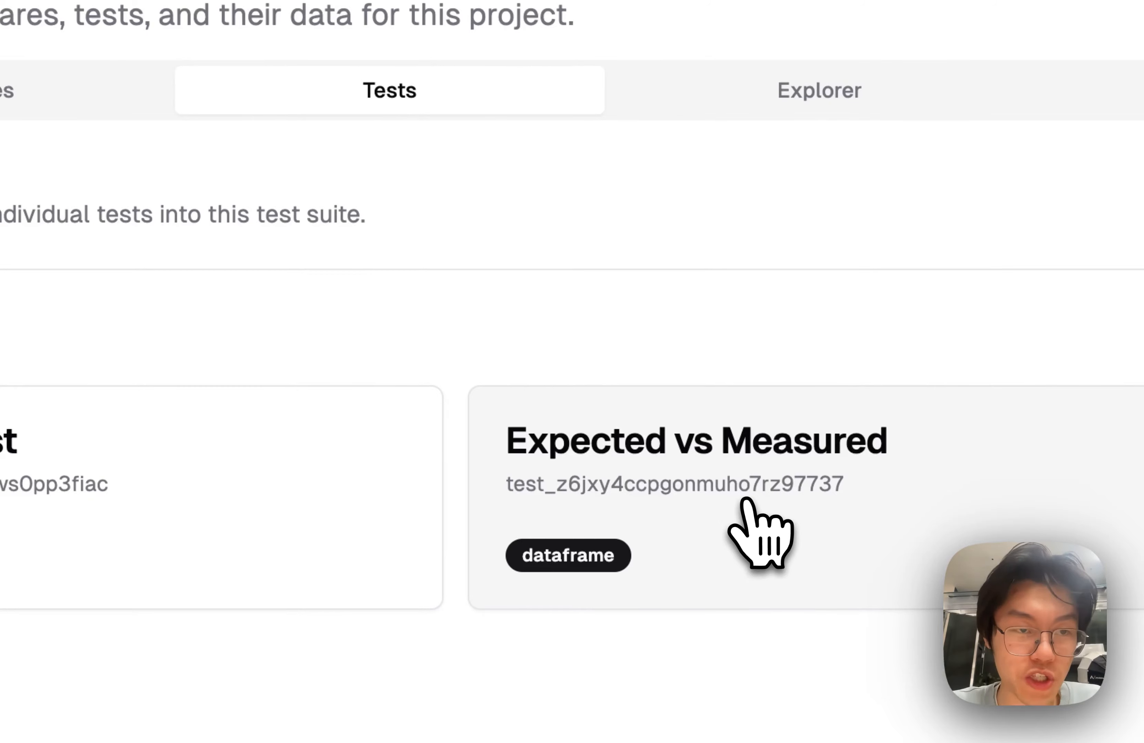
click(744, 502)
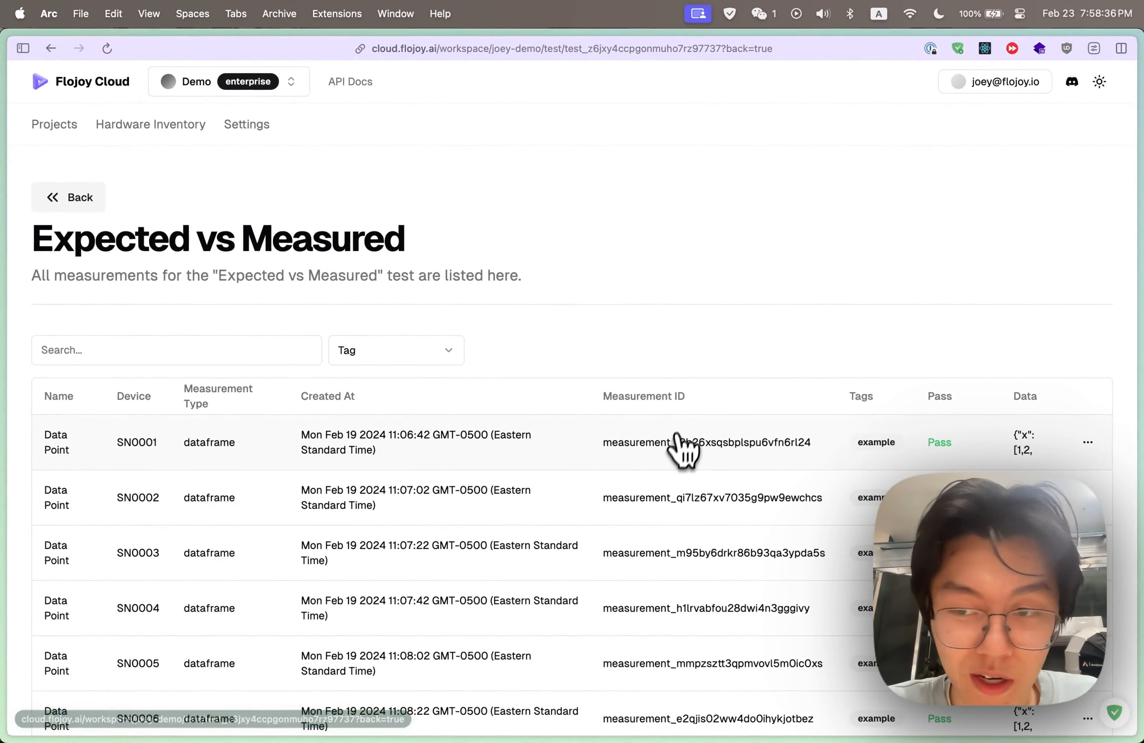
scroll(683, 449, down, 5)
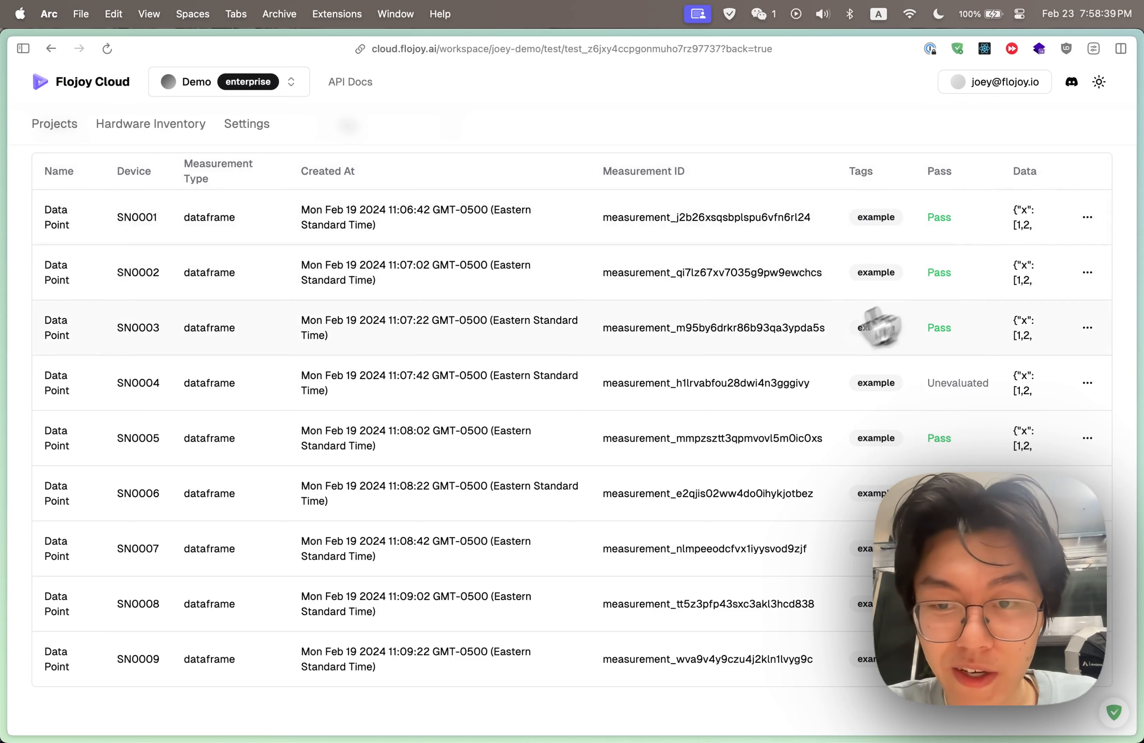
click(574, 452)
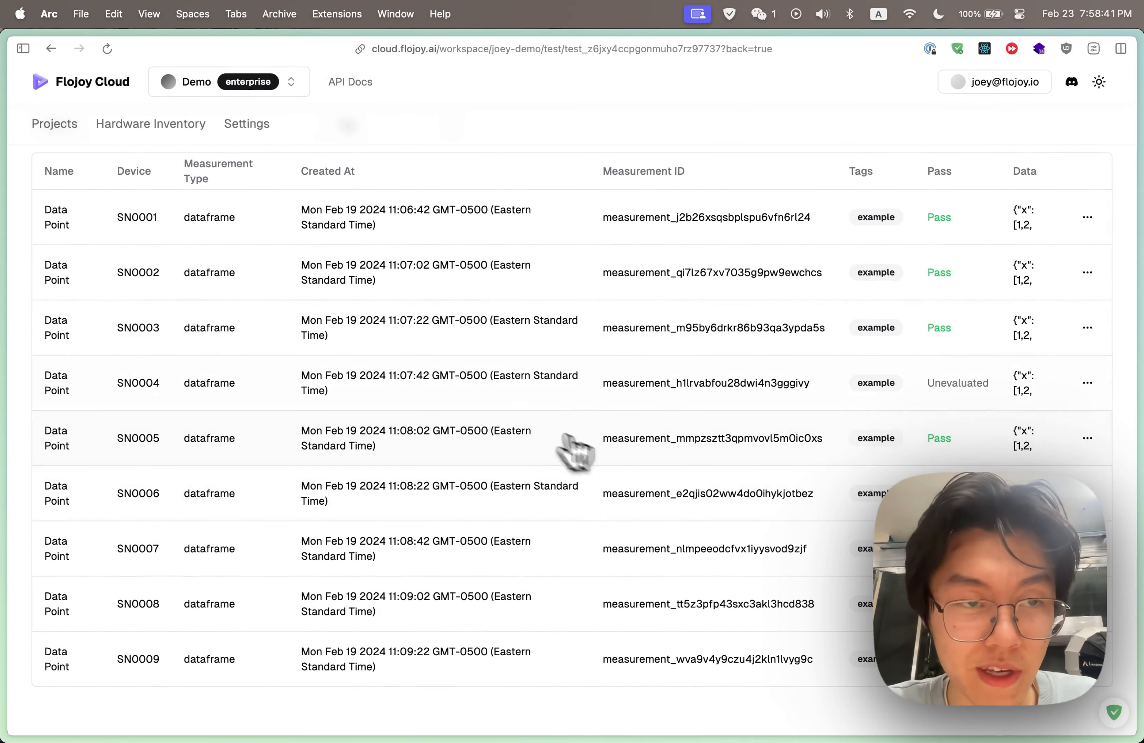
Set the measurement's X axis to x and Y axis to y, and add a second trace
scroll(434, 444, down, 2)
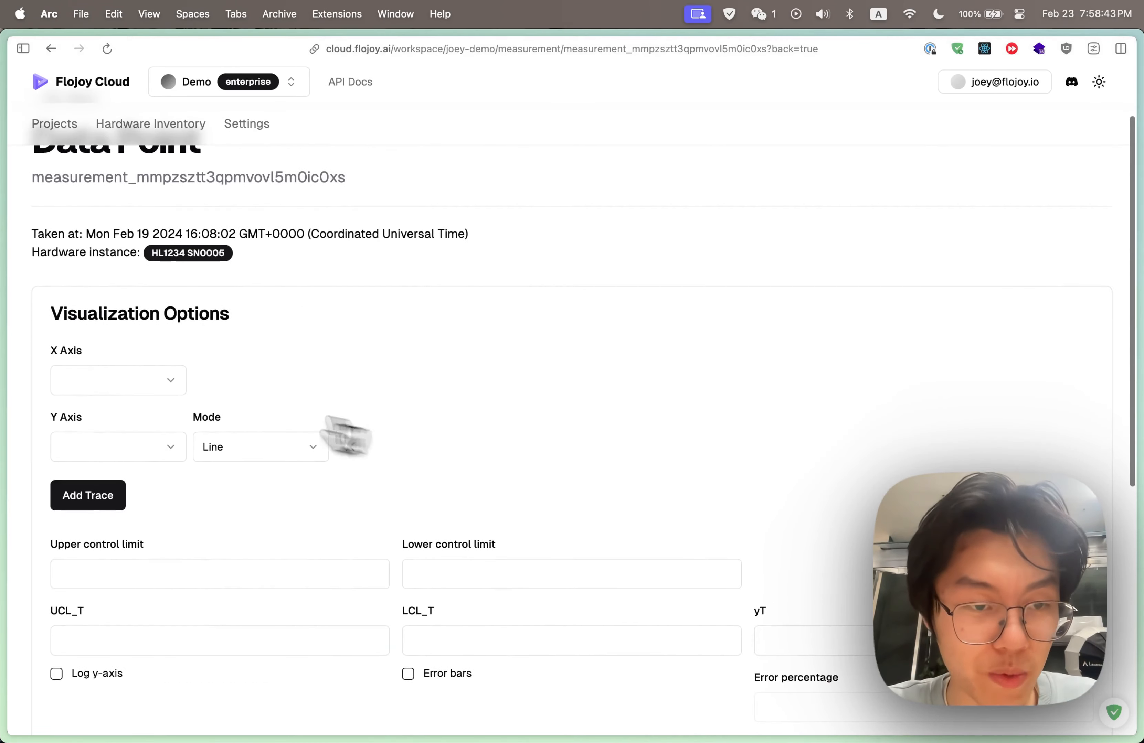
click(133, 379)
click(128, 414)
click(120, 447)
click(111, 504)
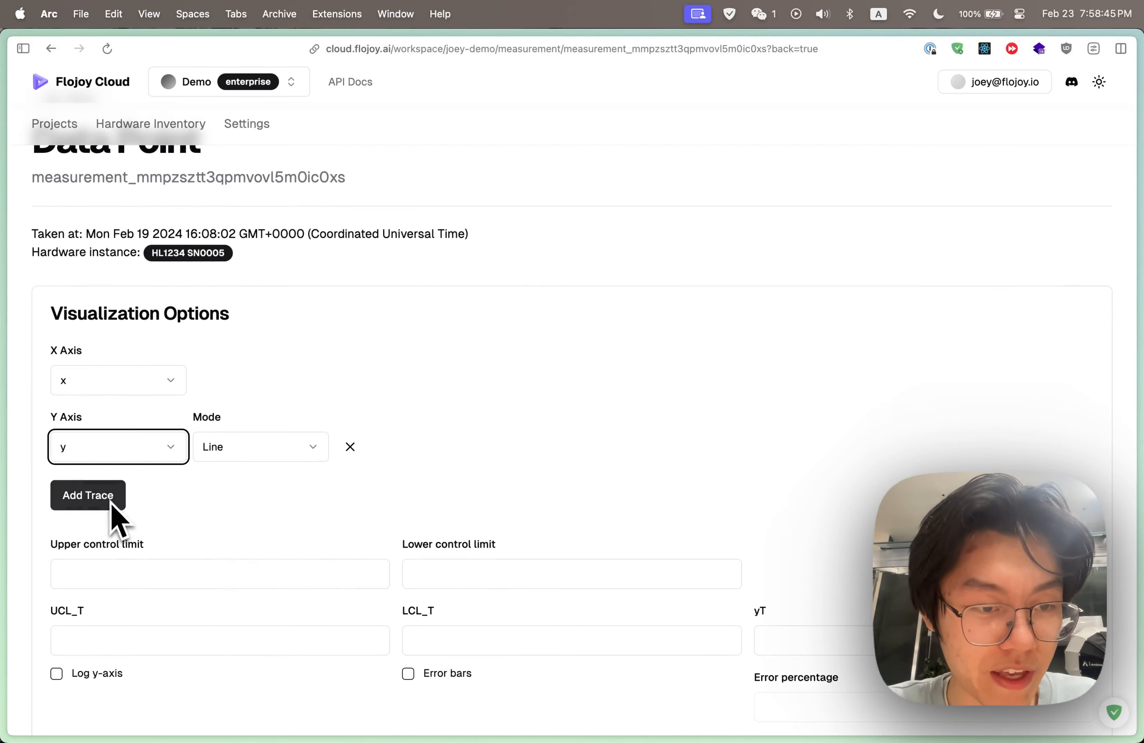
click(109, 497)
Plot the SN0005 measurement and examine the resulting Data Point chart
scroll(126, 521, down, 3)
scroll(158, 541, down, 2)
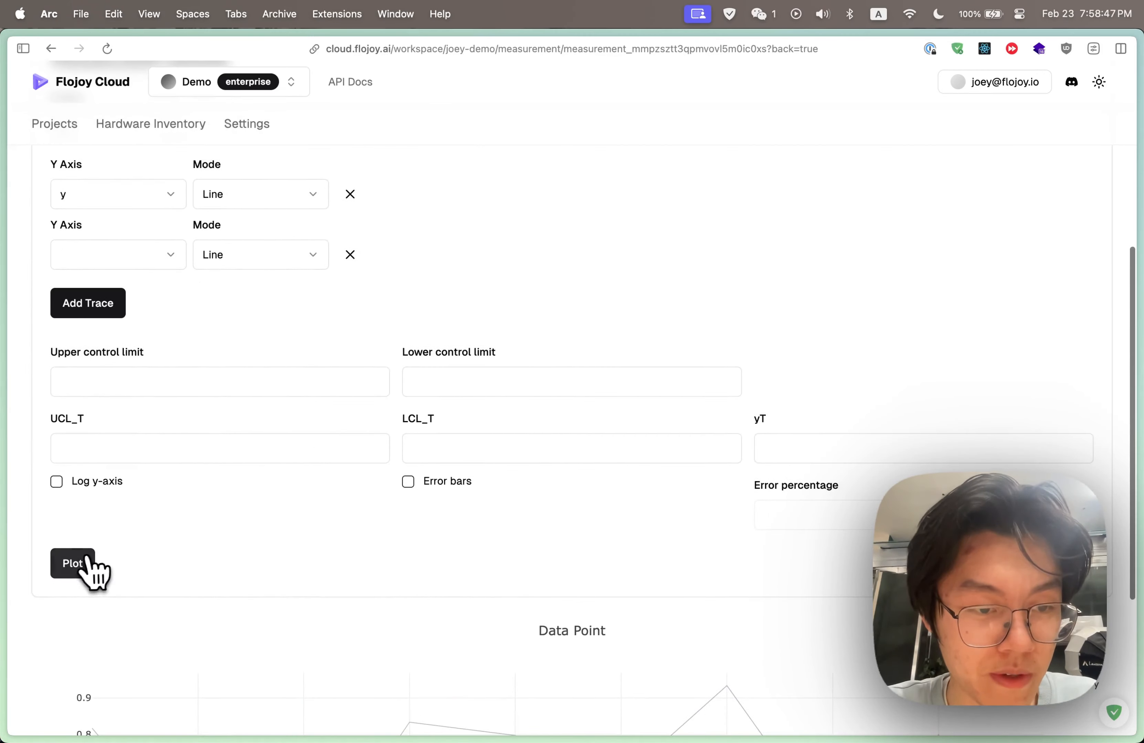
click(88, 571)
scroll(230, 566, down, 5)
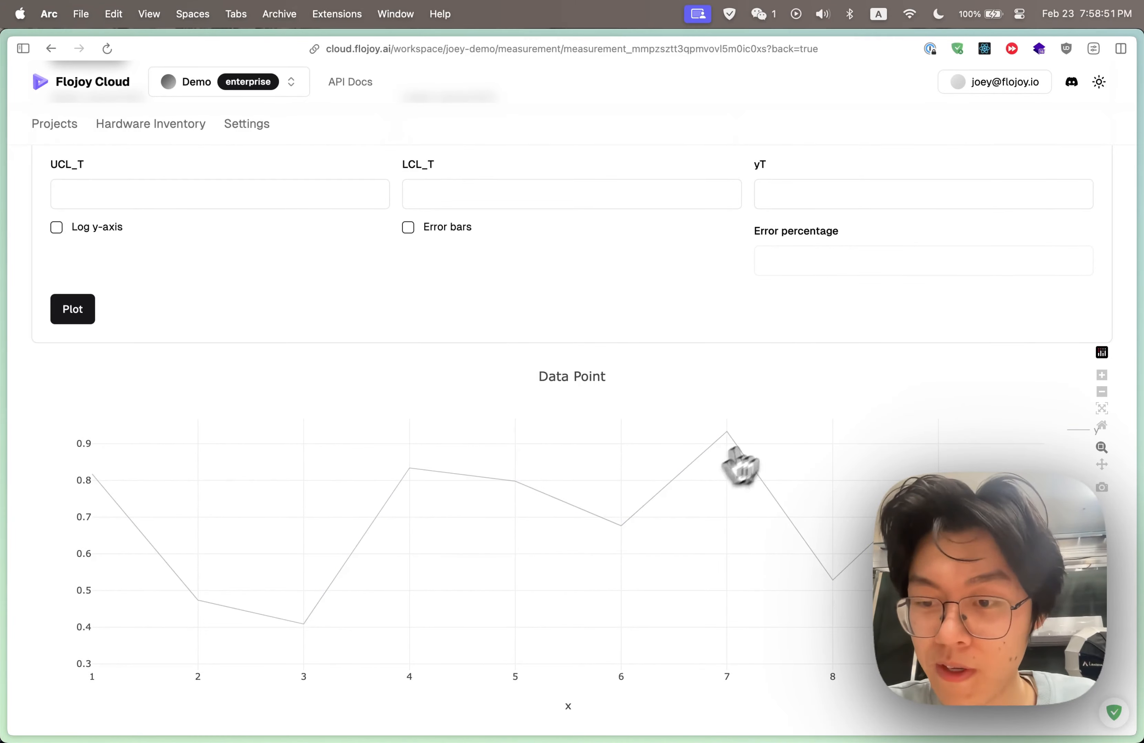
scroll(702, 383, up, 10)
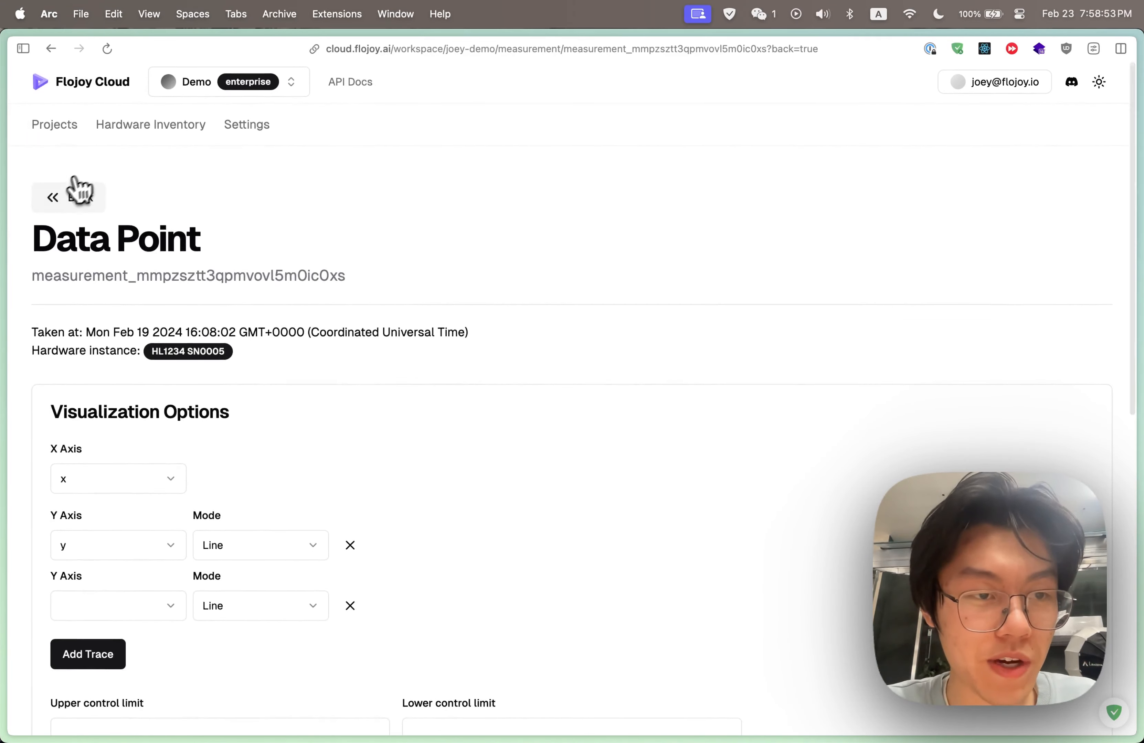
Go back to the Circuit Board Testing project and select the Expected vs Measured test in its Explorer
click(70, 195)
click(60, 126)
click(203, 348)
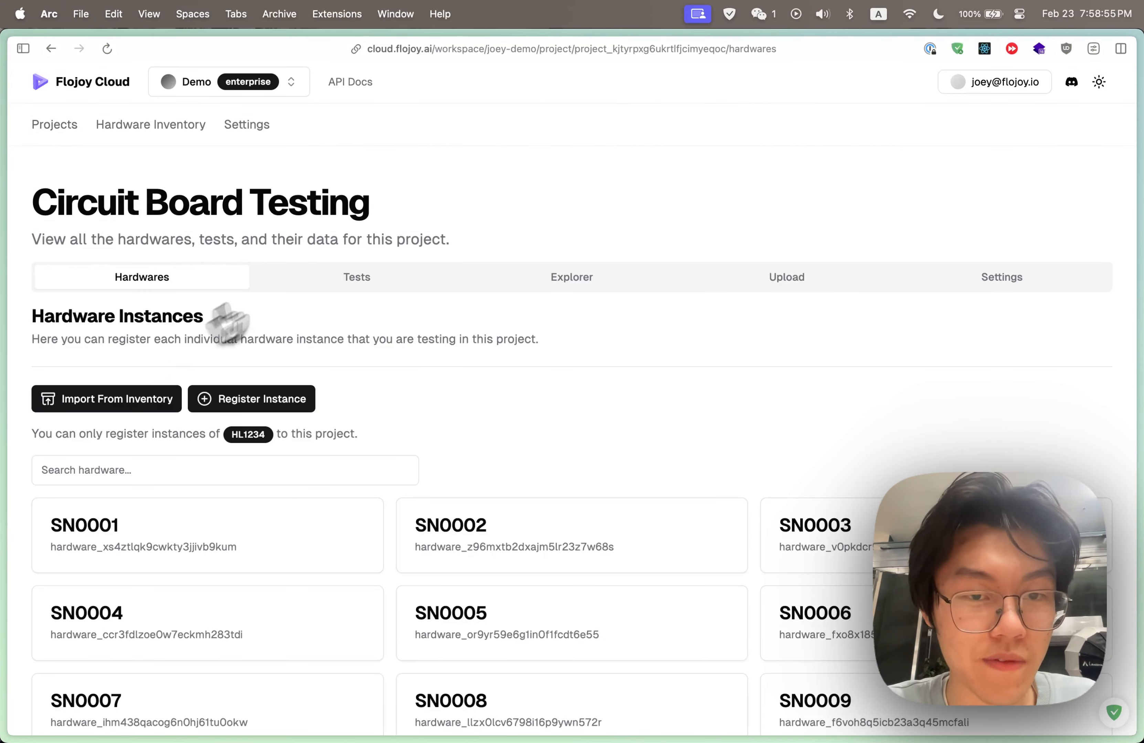
click(576, 278)
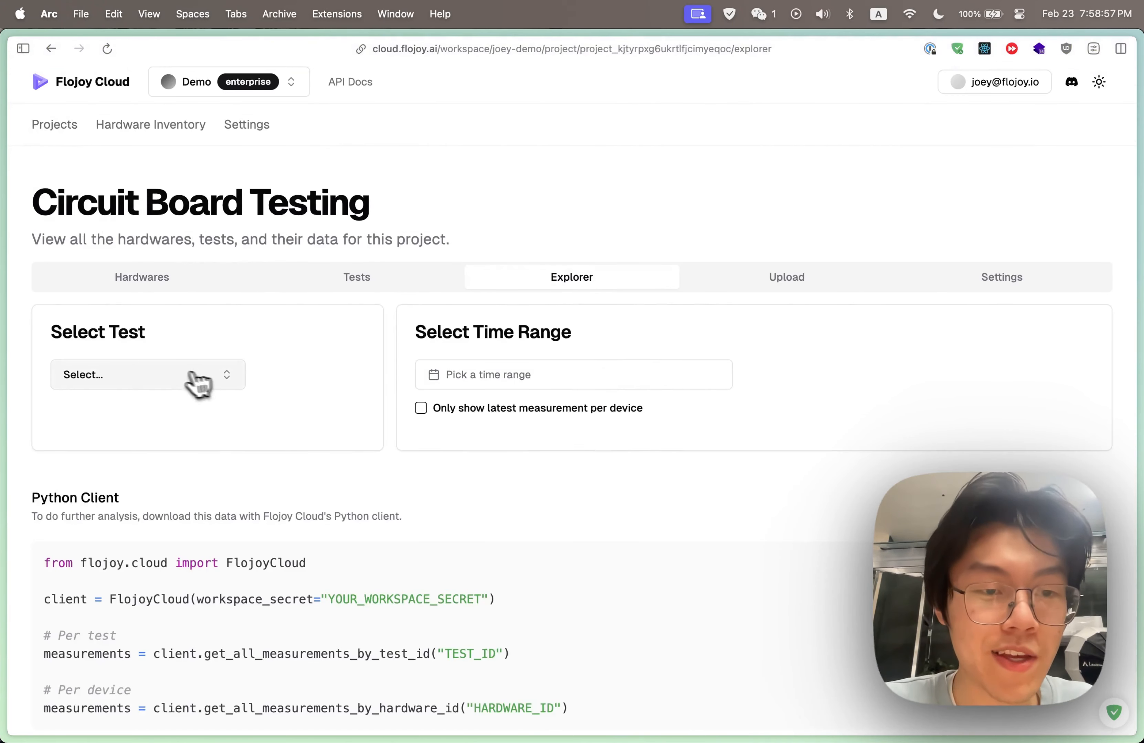
click(198, 382)
click(140, 466)
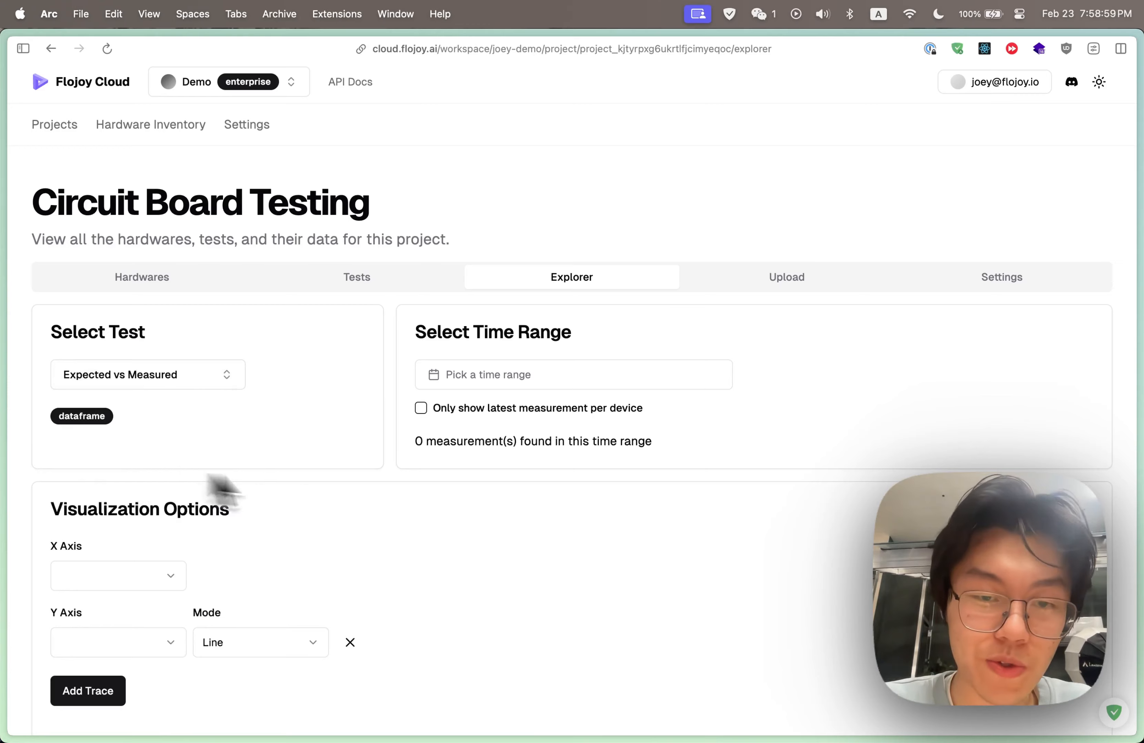
Set the explorer's time range from February 1, 2024 to March 19, 2024
scroll(434, 518, down, 3)
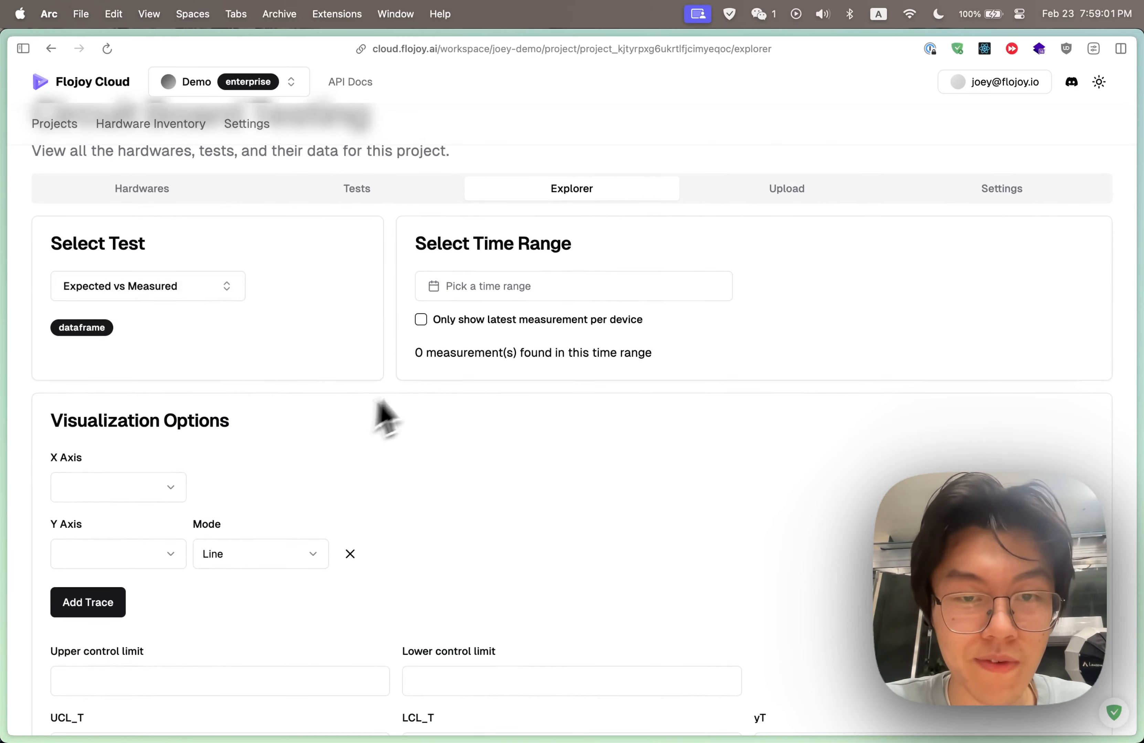
click(519, 288)
click(548, 380)
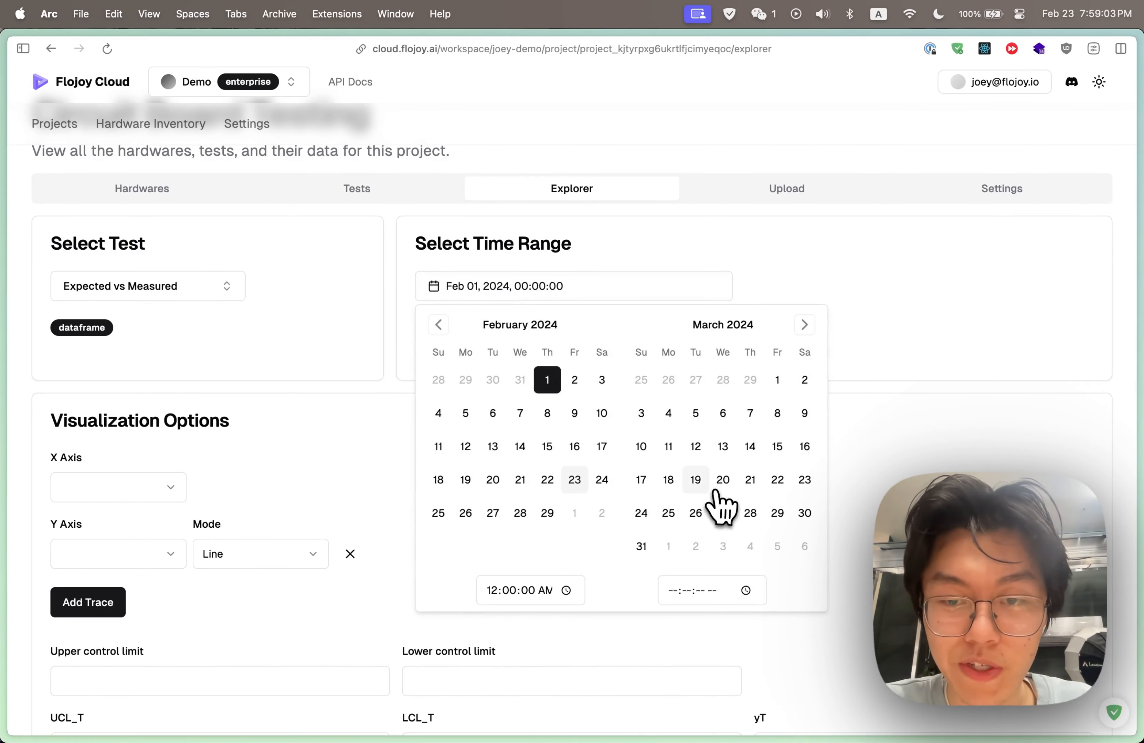
click(695, 479)
Set the explorer visualization's X axis to x and its Y axis to y
scroll(572, 451, down, 2)
scroll(572, 451, down, 2)
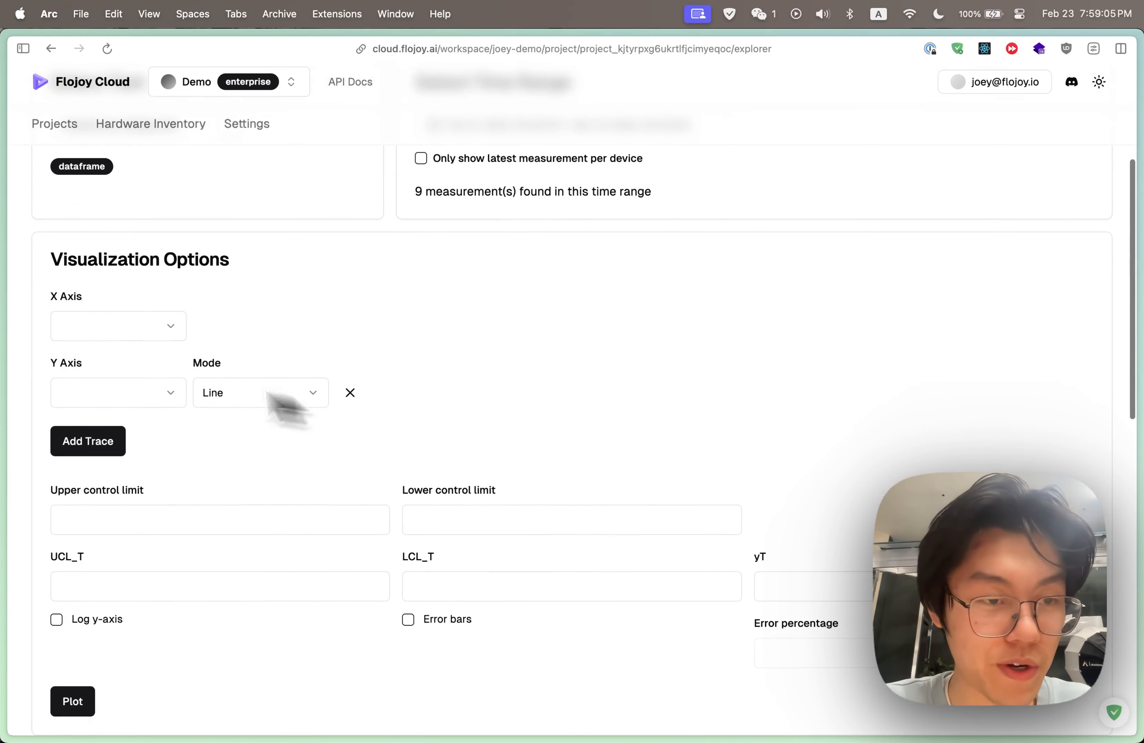
click(98, 329)
click(96, 362)
click(98, 392)
click(101, 450)
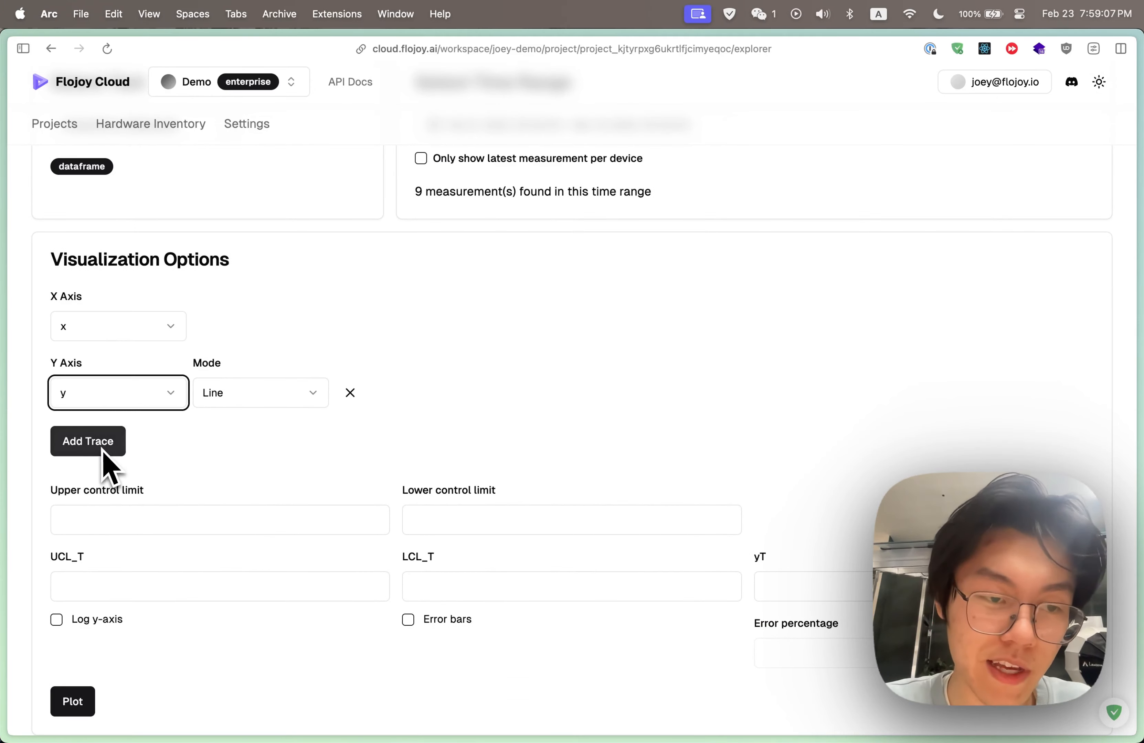
Plot the Expected vs Measured data for all devices and inspect SN0003's trace in the chart
scroll(319, 502, down, 4)
click(72, 521)
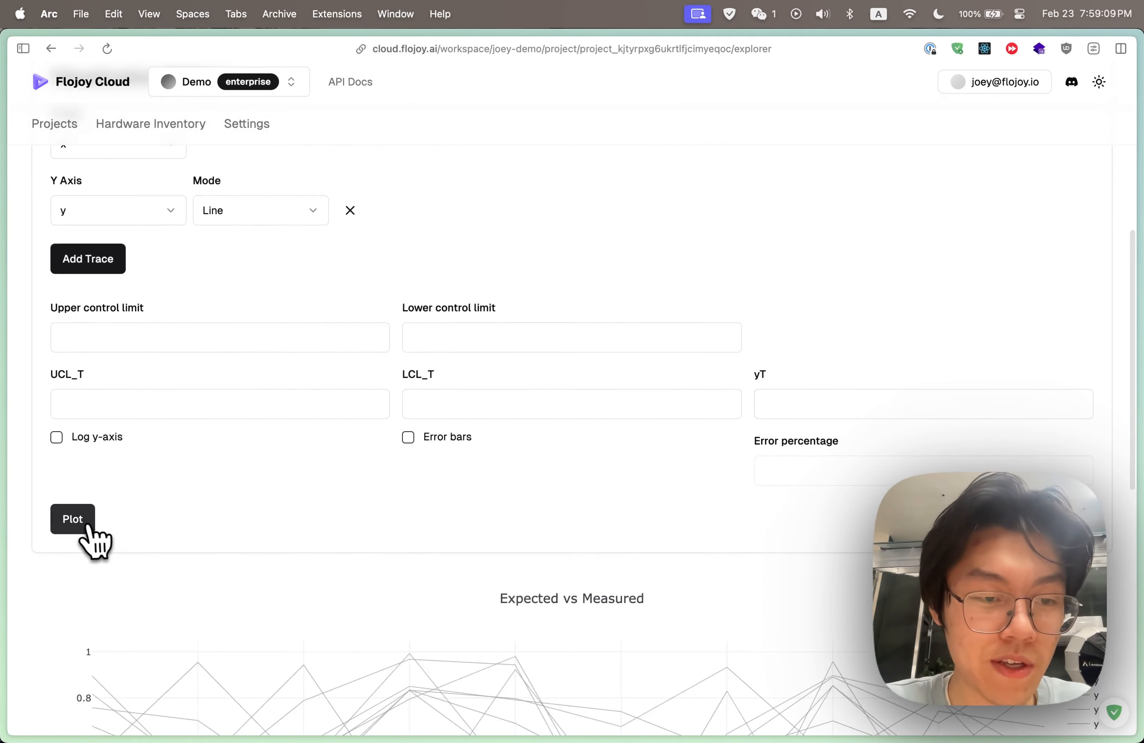
scroll(225, 528, down, 12)
scroll(241, 507, up, 3)
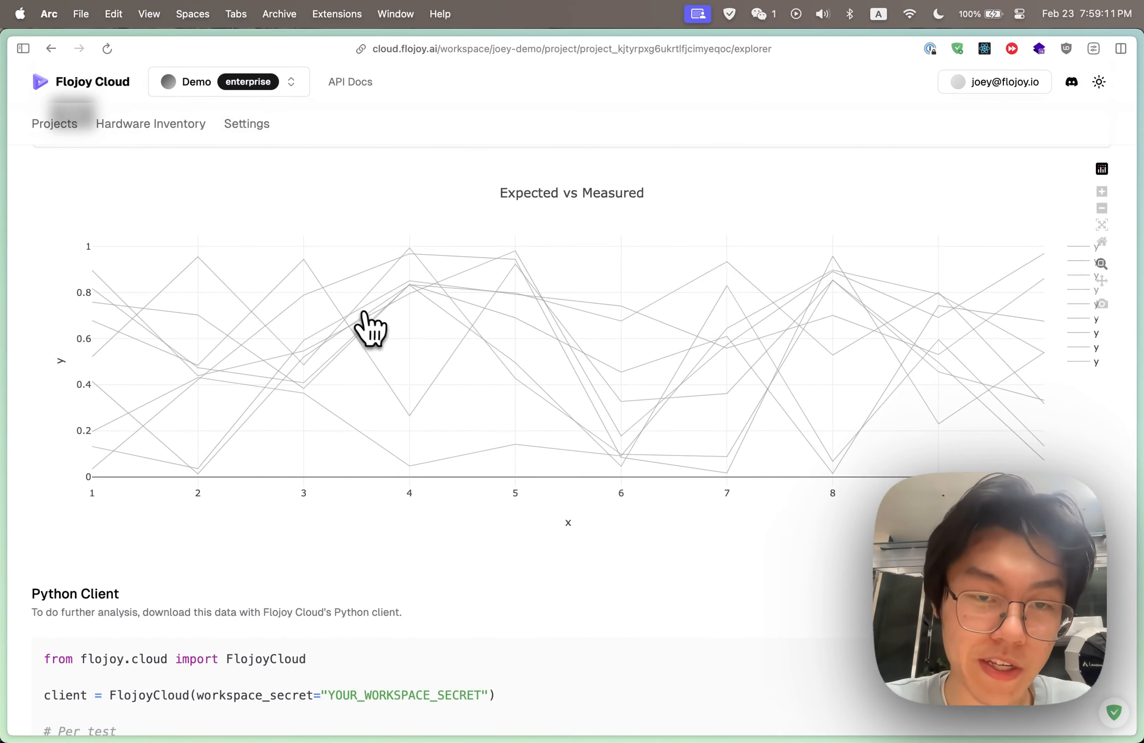
mouse_move(529, 289)
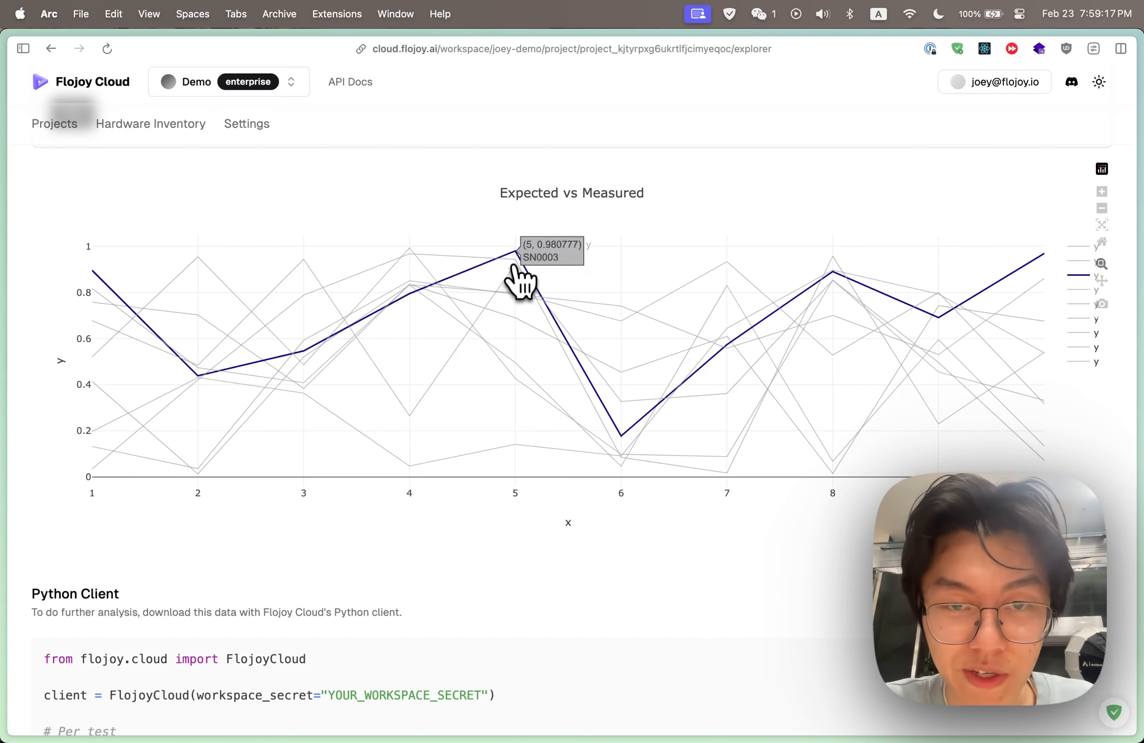
scroll(669, 404, down, 2)
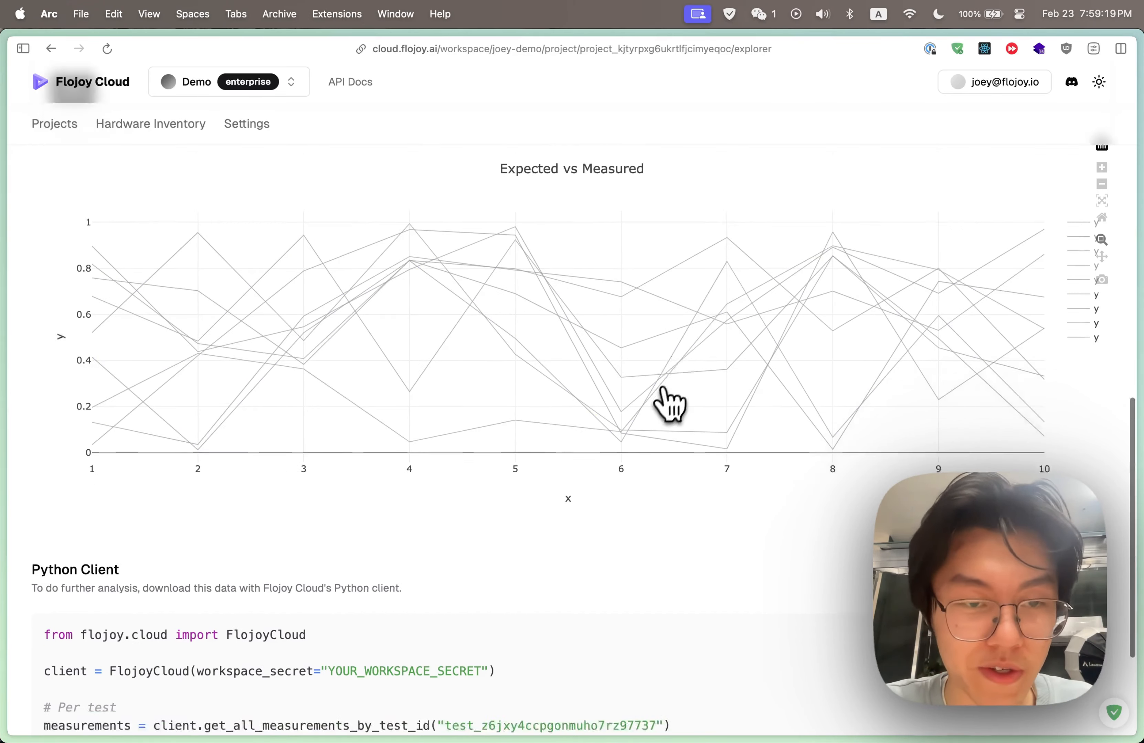
scroll(666, 409, up, 5)
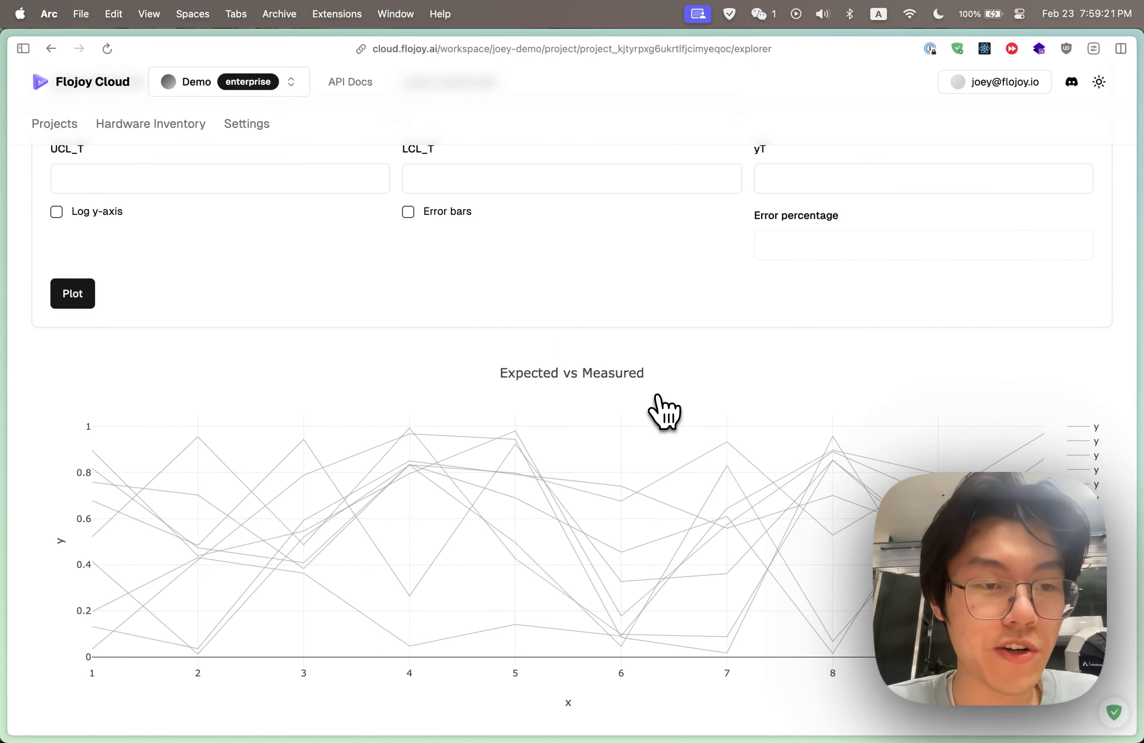
scroll(666, 413, up, 2)
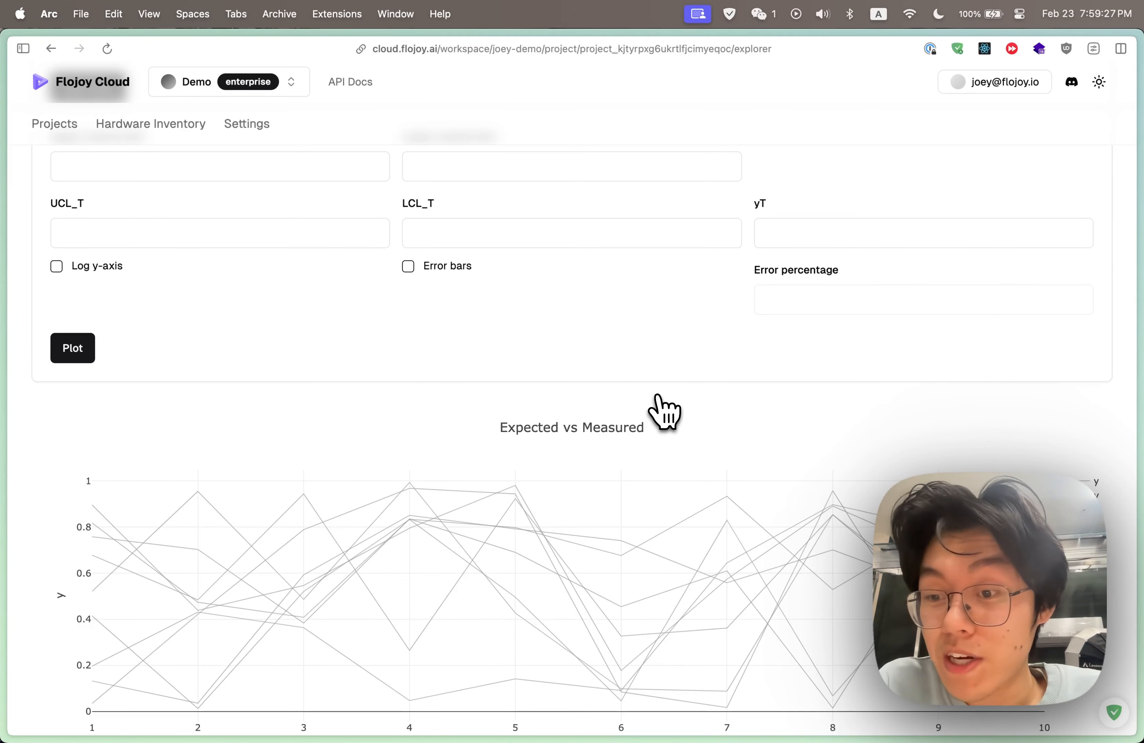
Switch to Visual Studio Code by searching for "vs" in the app launcher
key(super+space)
text(vs)
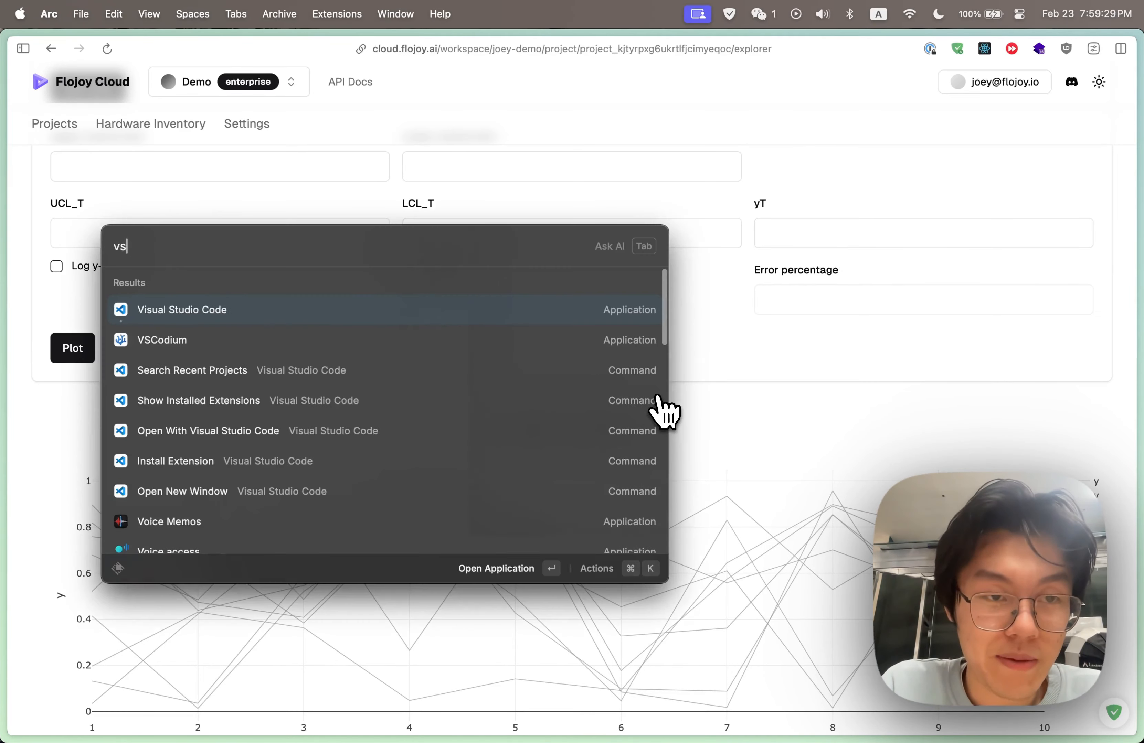
key(Return)
Examine the Data Uploading cell in cloud.ipynb and the signature of the client's upload method
scroll(729, 314, up, 1)
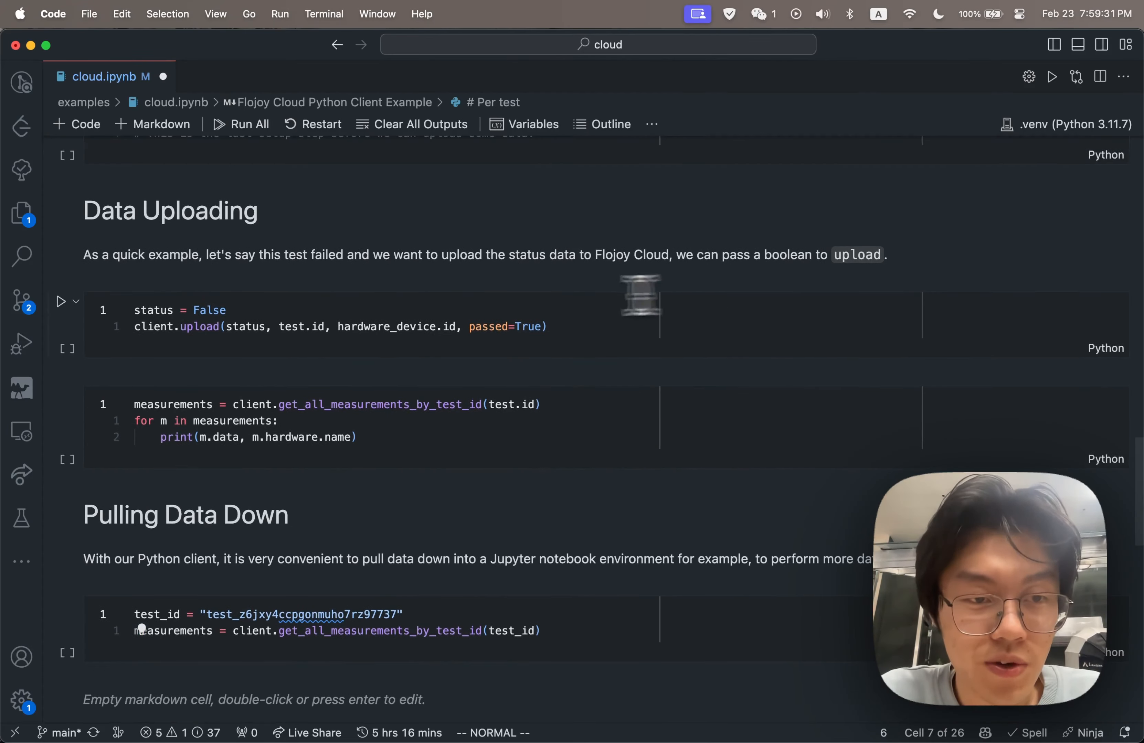
click(379, 299)
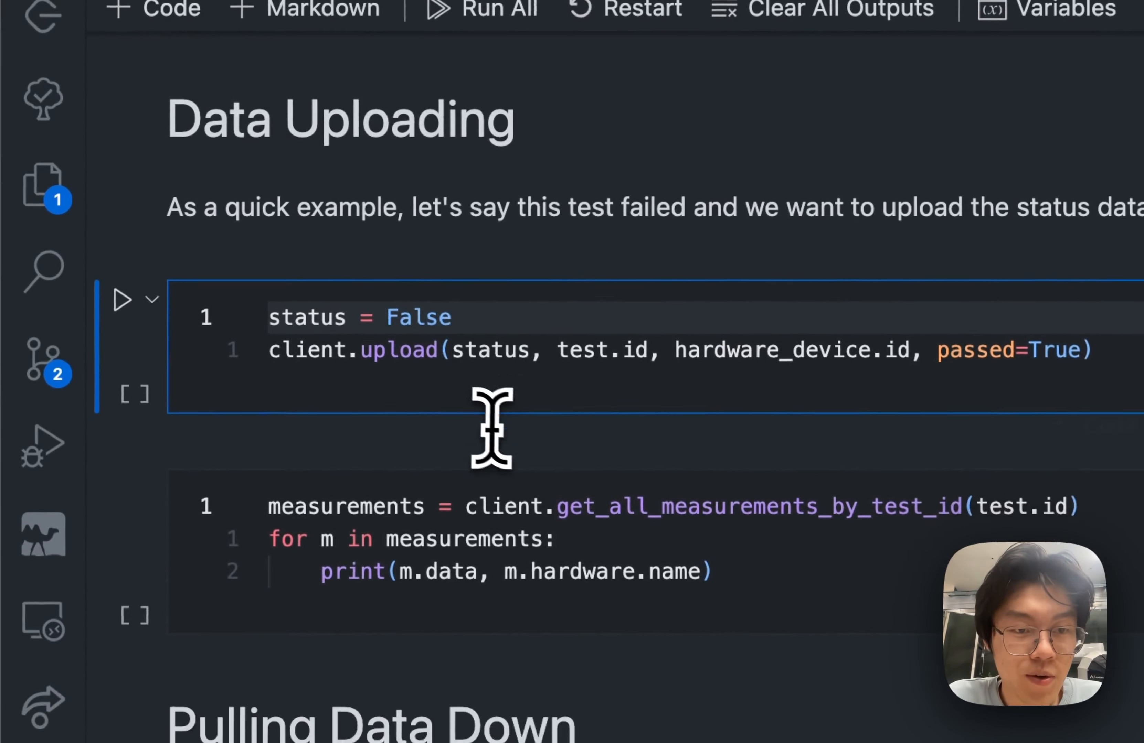
scroll(492, 428, down, 1)
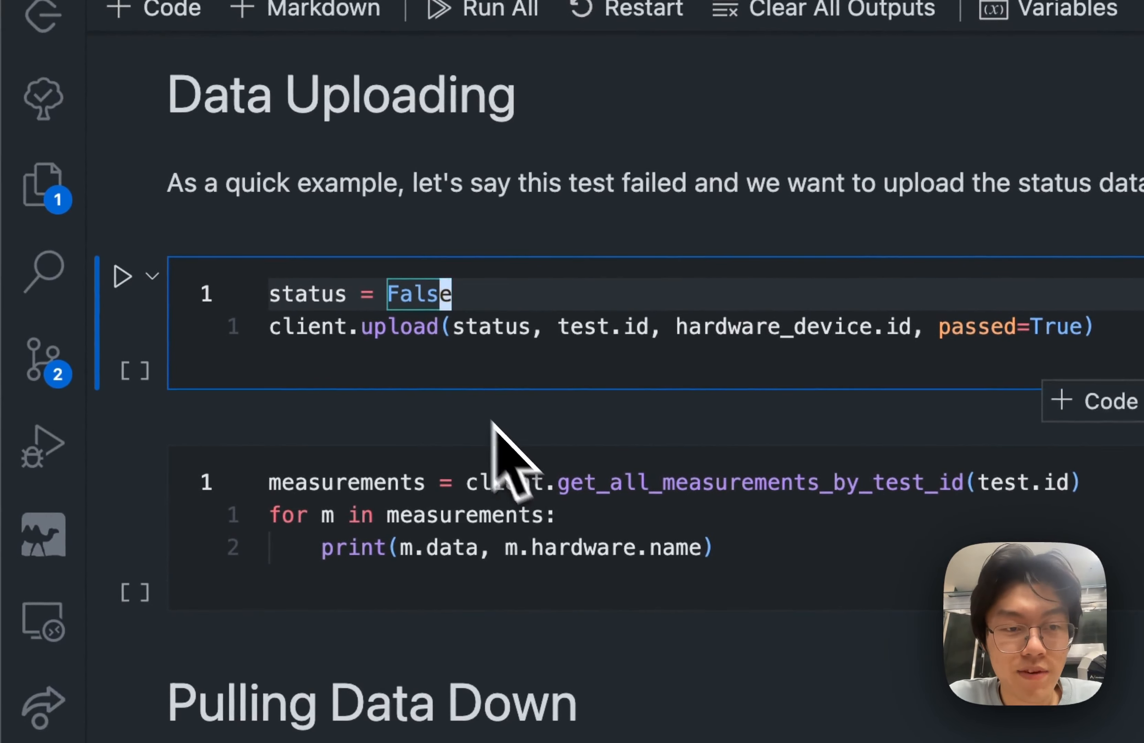
mouse_move(384, 330)
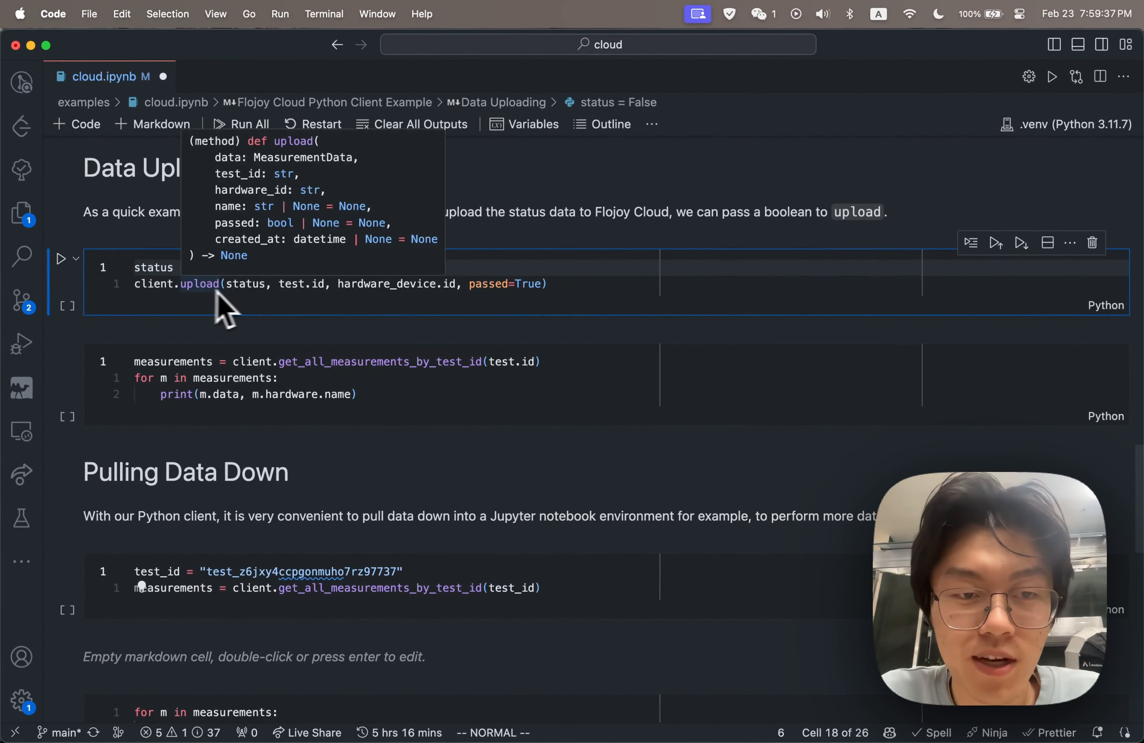
Run the Pulling Data Down cell that fetches all measurements by test ID
scroll(293, 326, down, 2)
scroll(297, 325, down, 2)
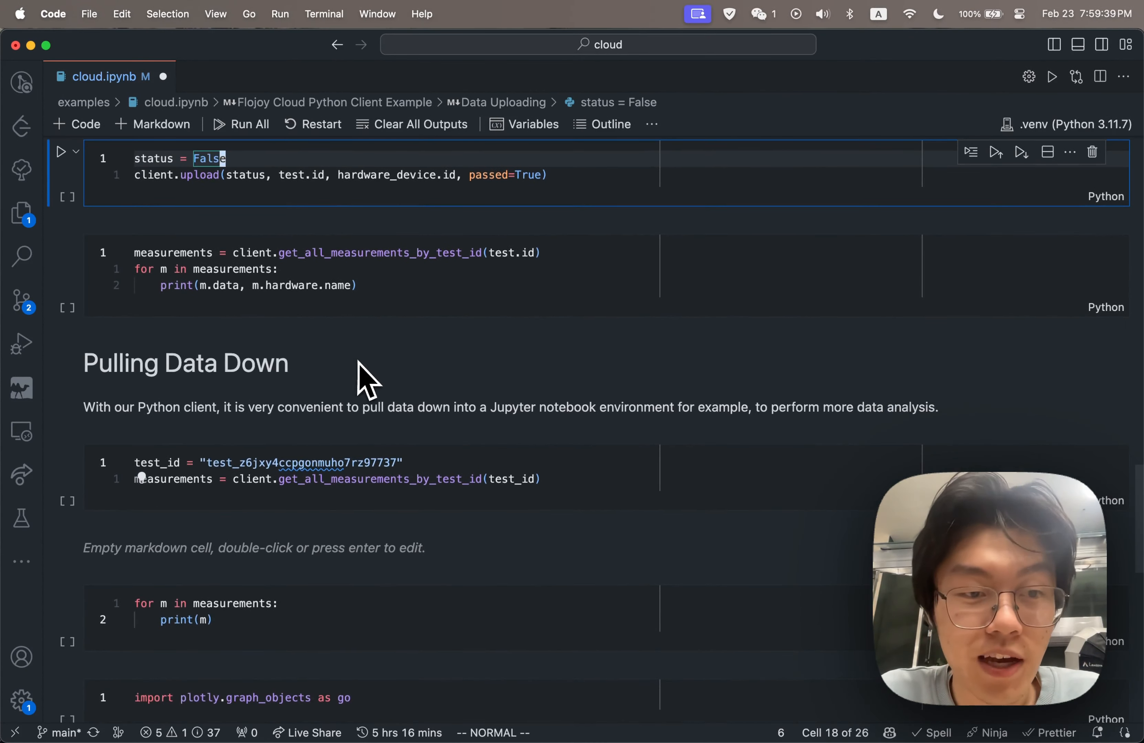
scroll(296, 468, down, 3)
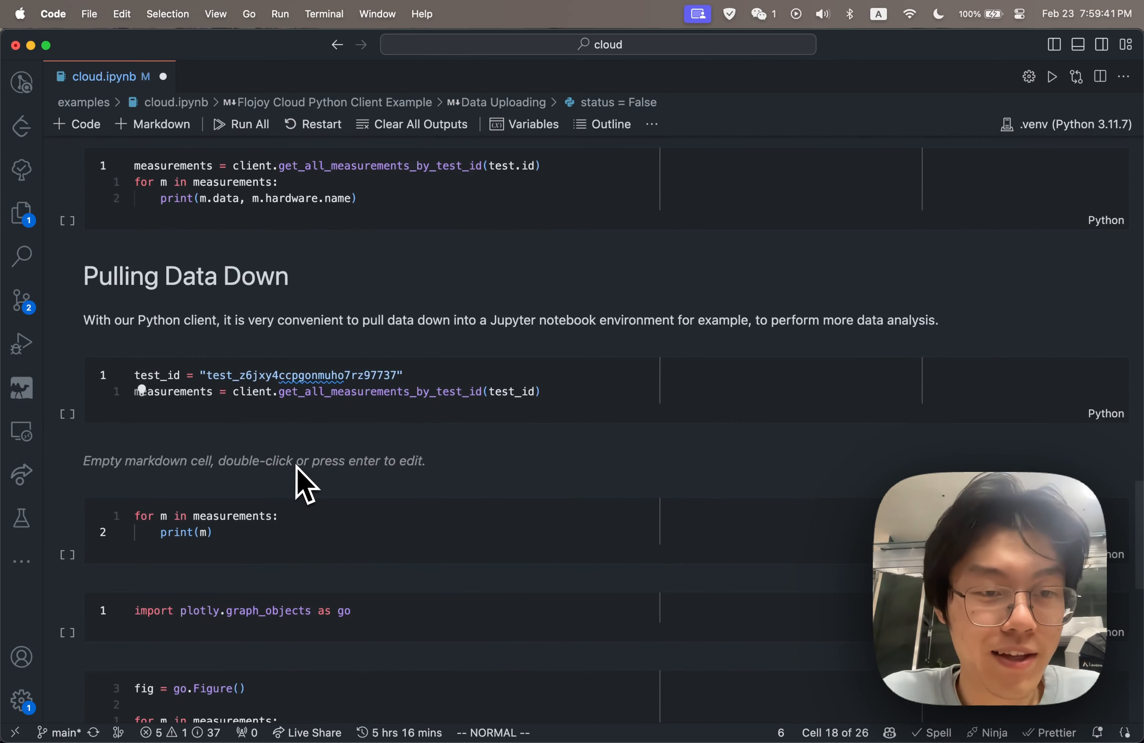
click(307, 379)
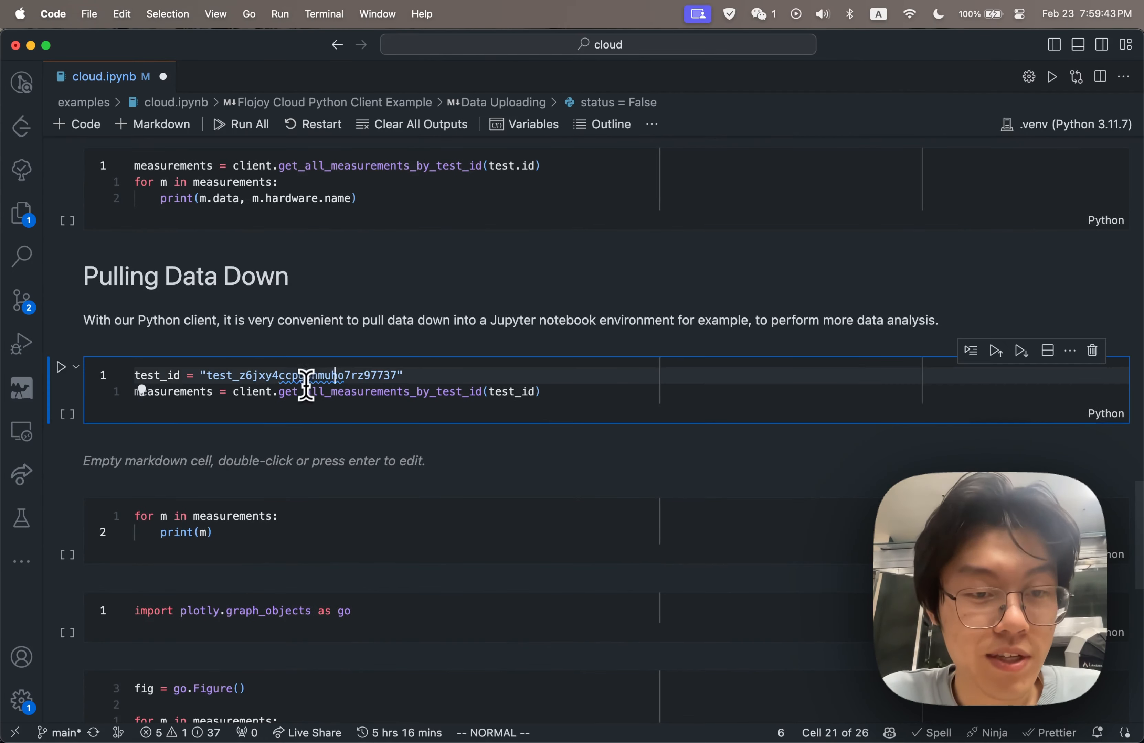
key(shift+Return)
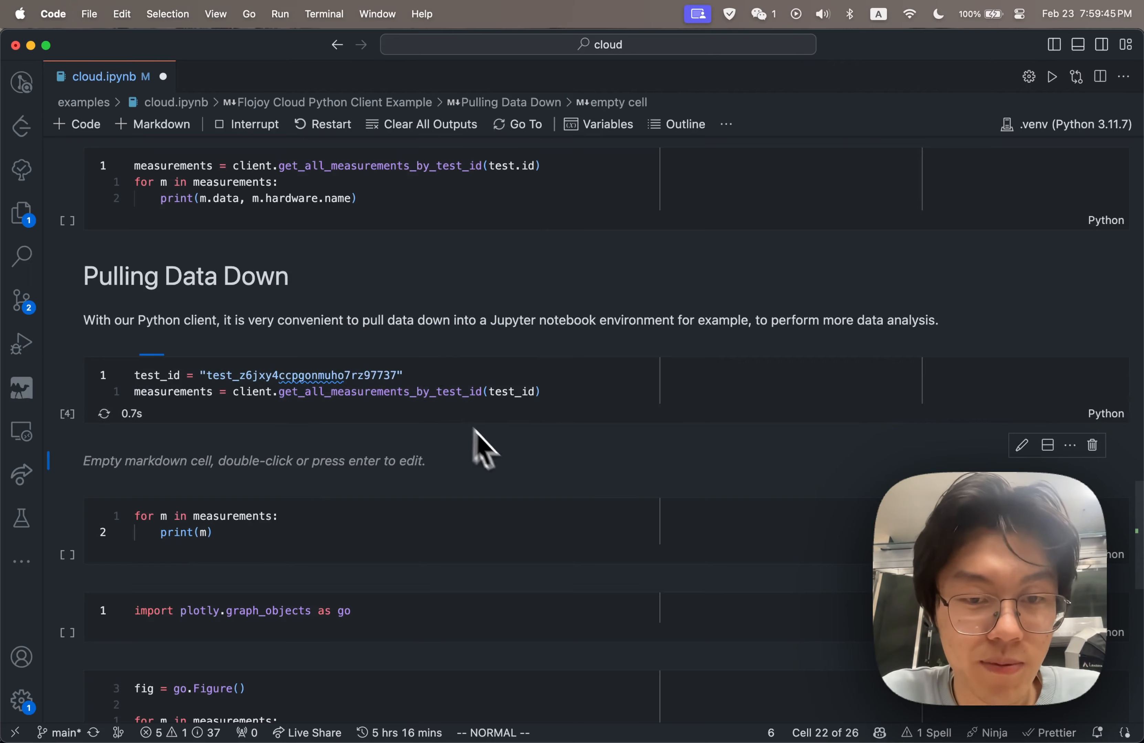
Run the cell that loops through the pulled measurements and prints each one
scroll(511, 466, down, 2)
click(427, 467)
key(shift+Return)
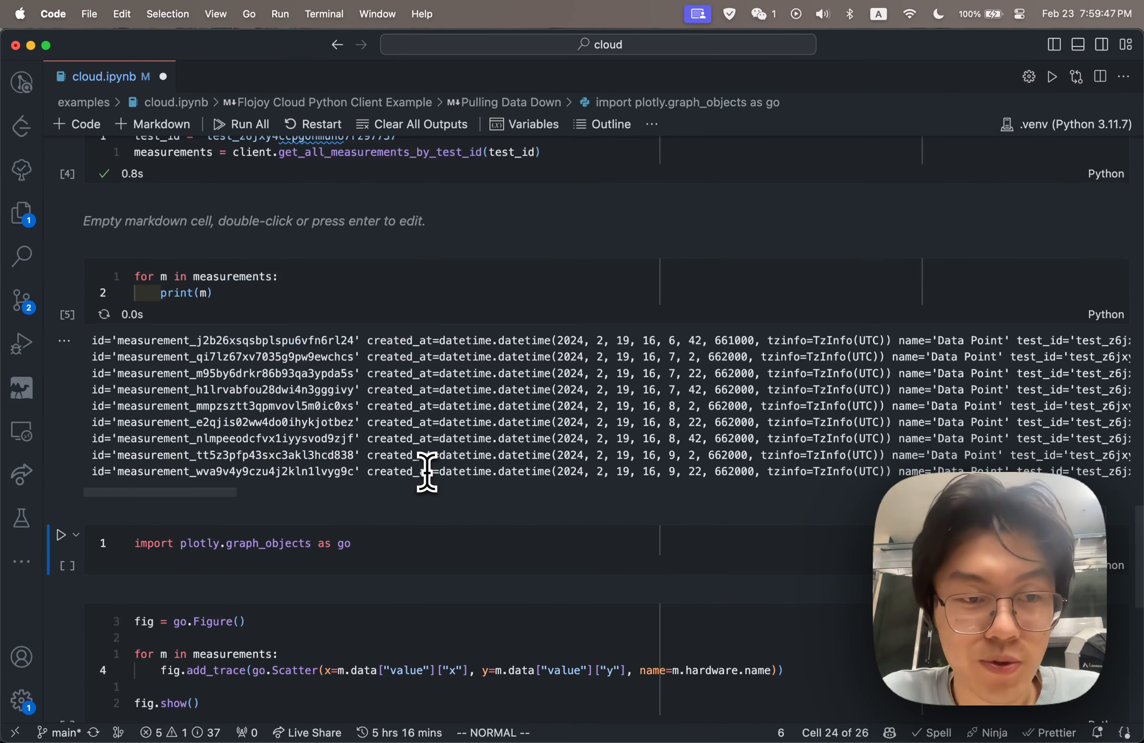
Run the cell that imports plotly.graph_objects as go
scroll(483, 502, down, 3)
click(404, 396)
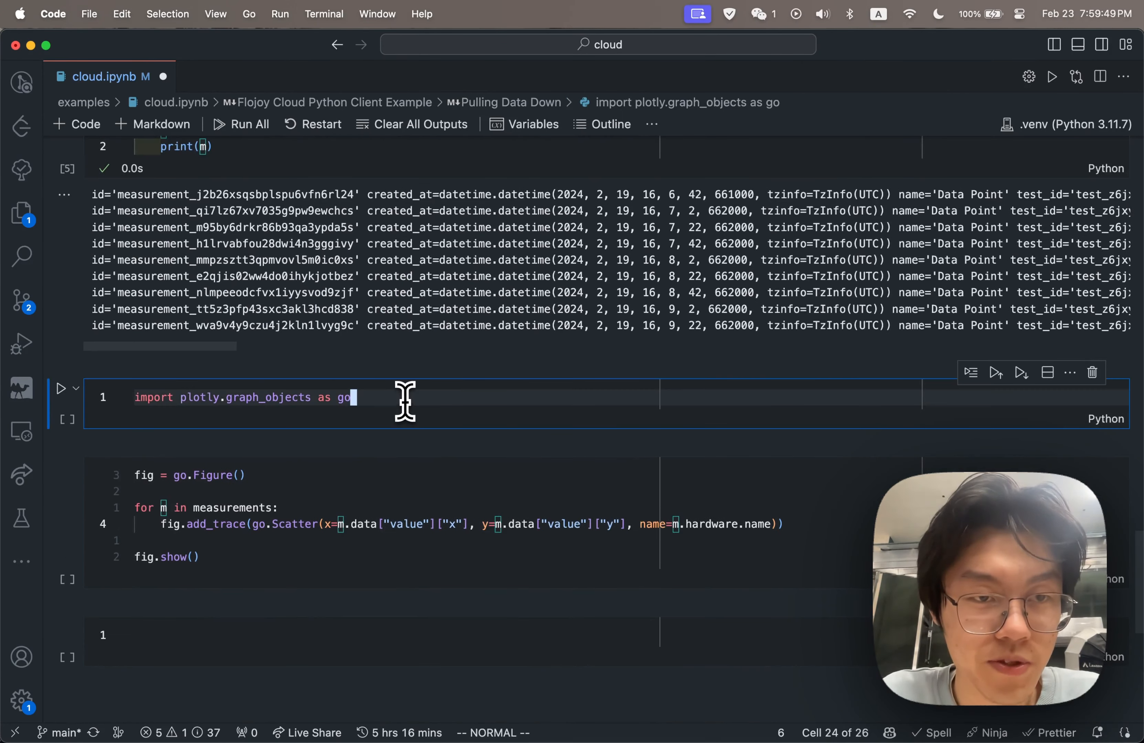
scroll(405, 400, up, 3)
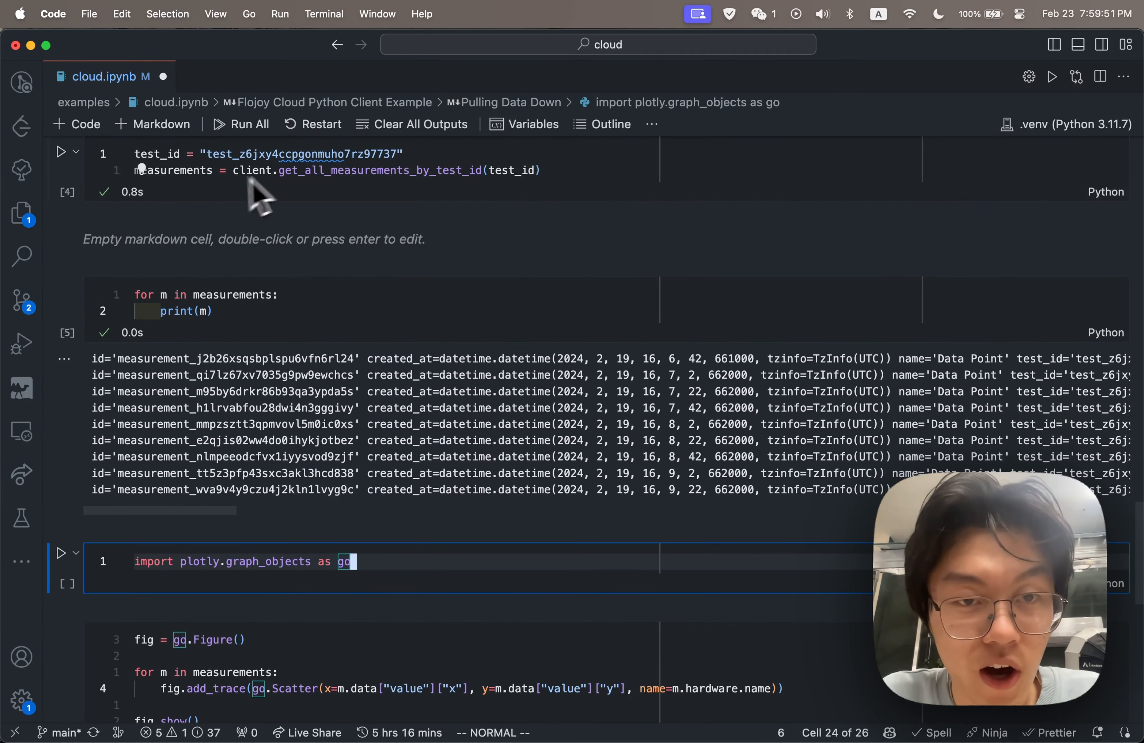
scroll(357, 424, down, 2)
key(shift+Return)
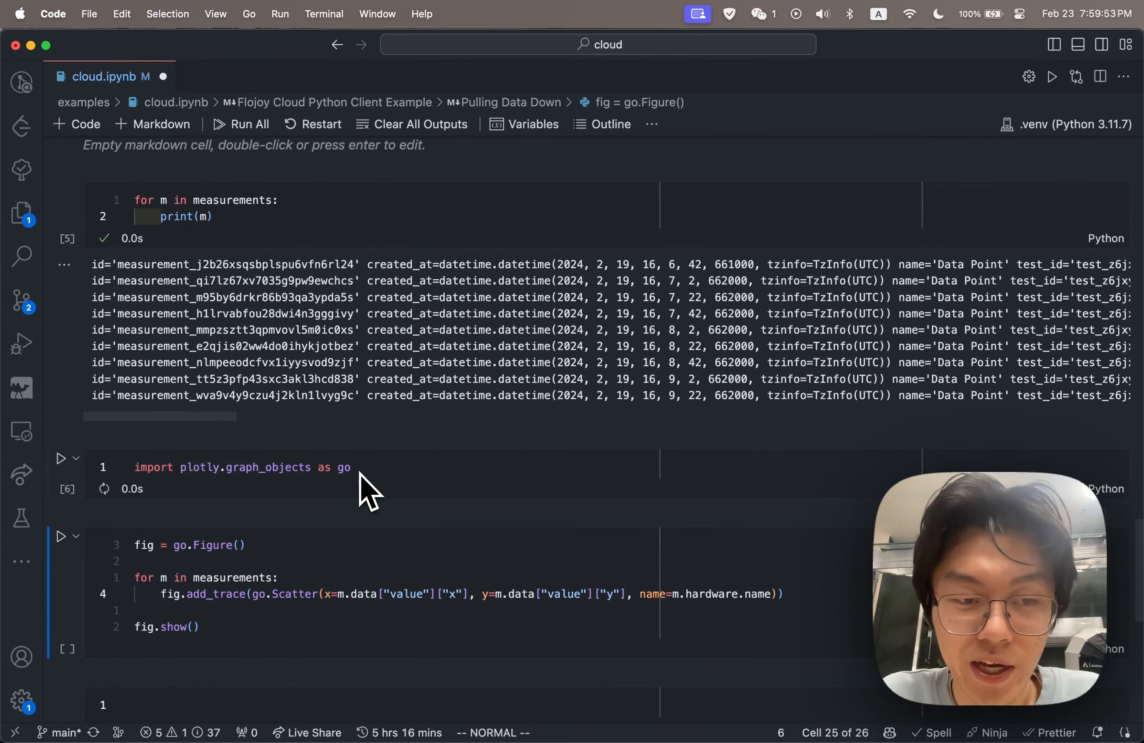
Run the go.Figure cell to plot each measurement's x and y values as a scatter trace named by hardware, and review the chart
click(366, 526)
key(shift+Return)
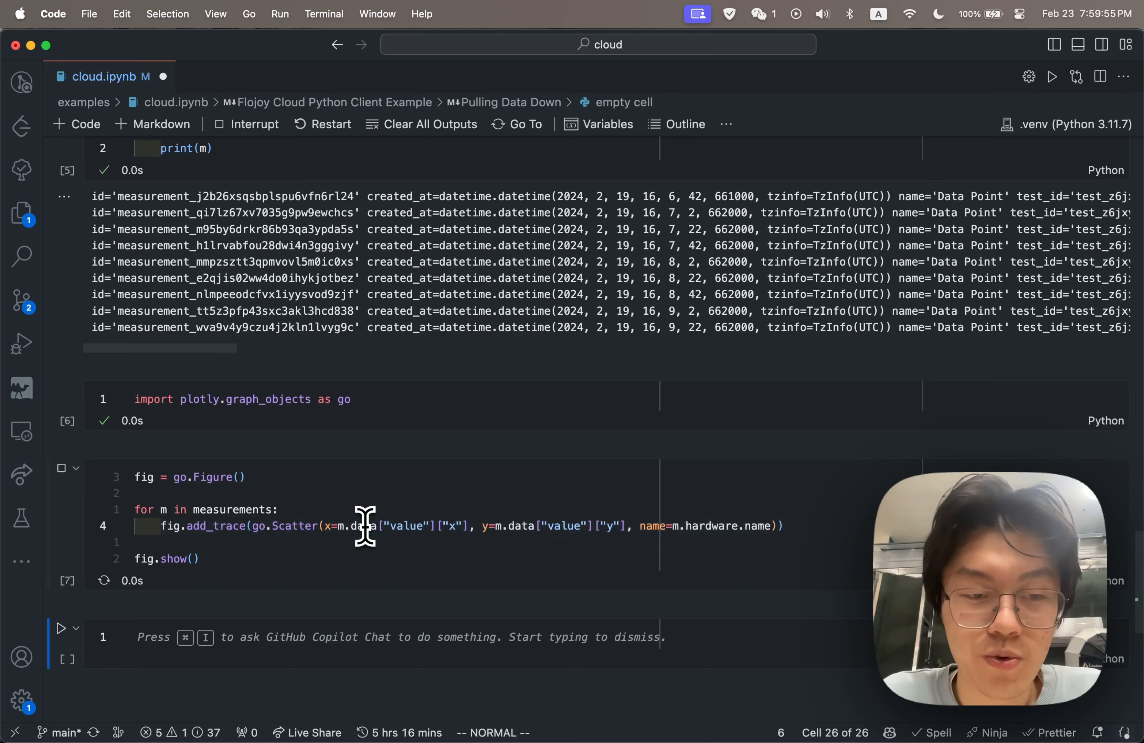
scroll(677, 309, up, 3)
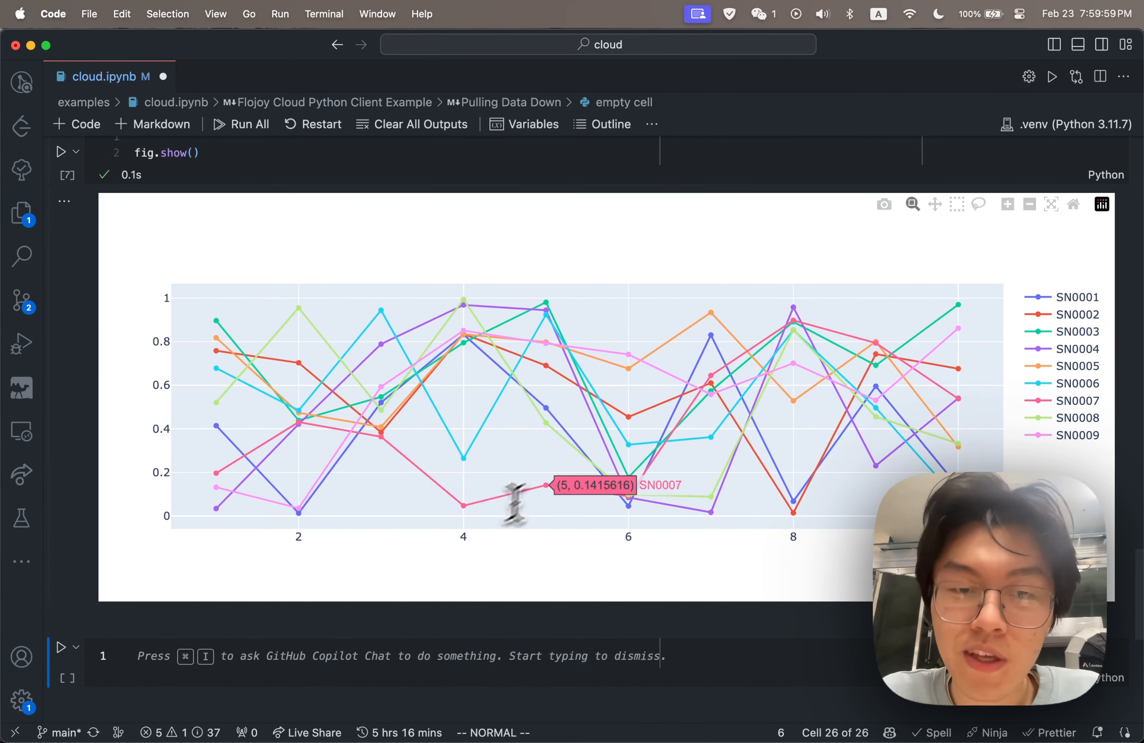
scroll(513, 500, up, 5)
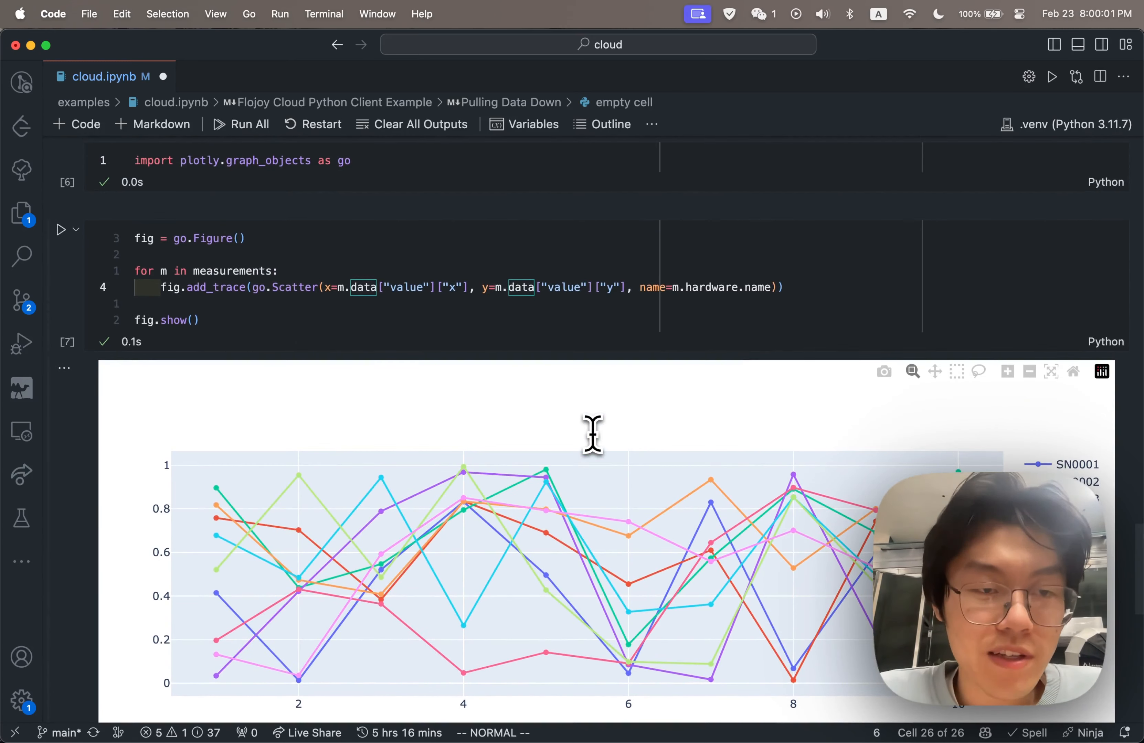
scroll(659, 404, down, 2)
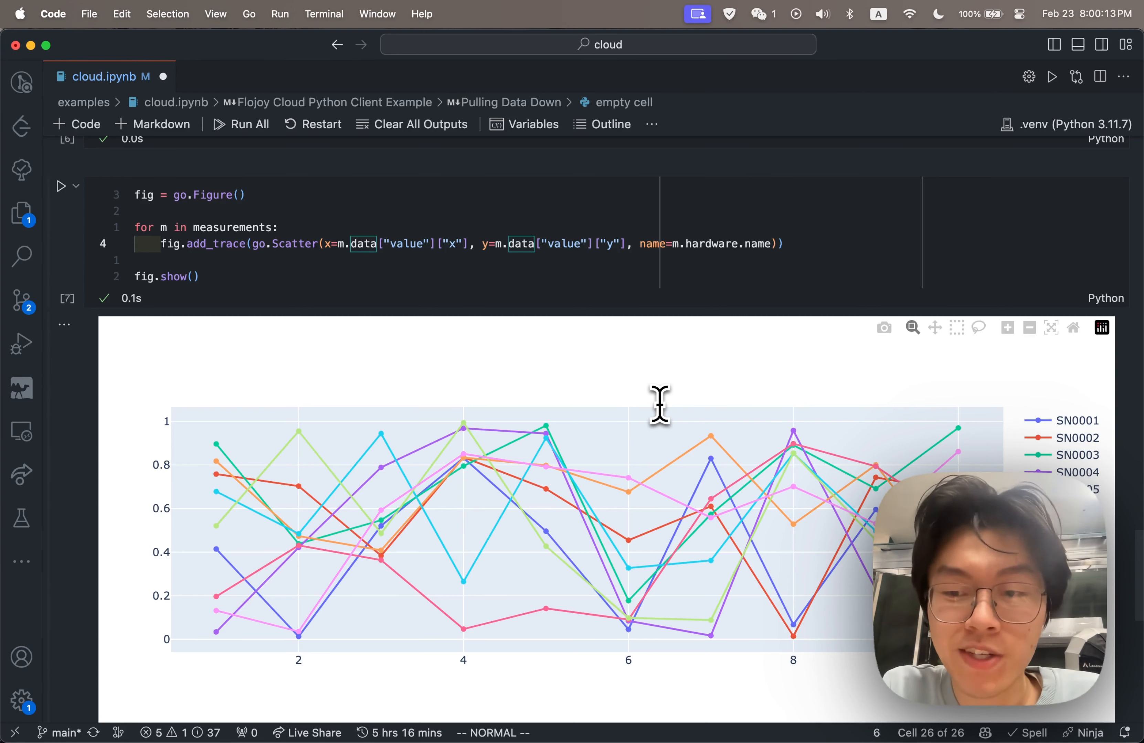
scroll(659, 405, down, 1)
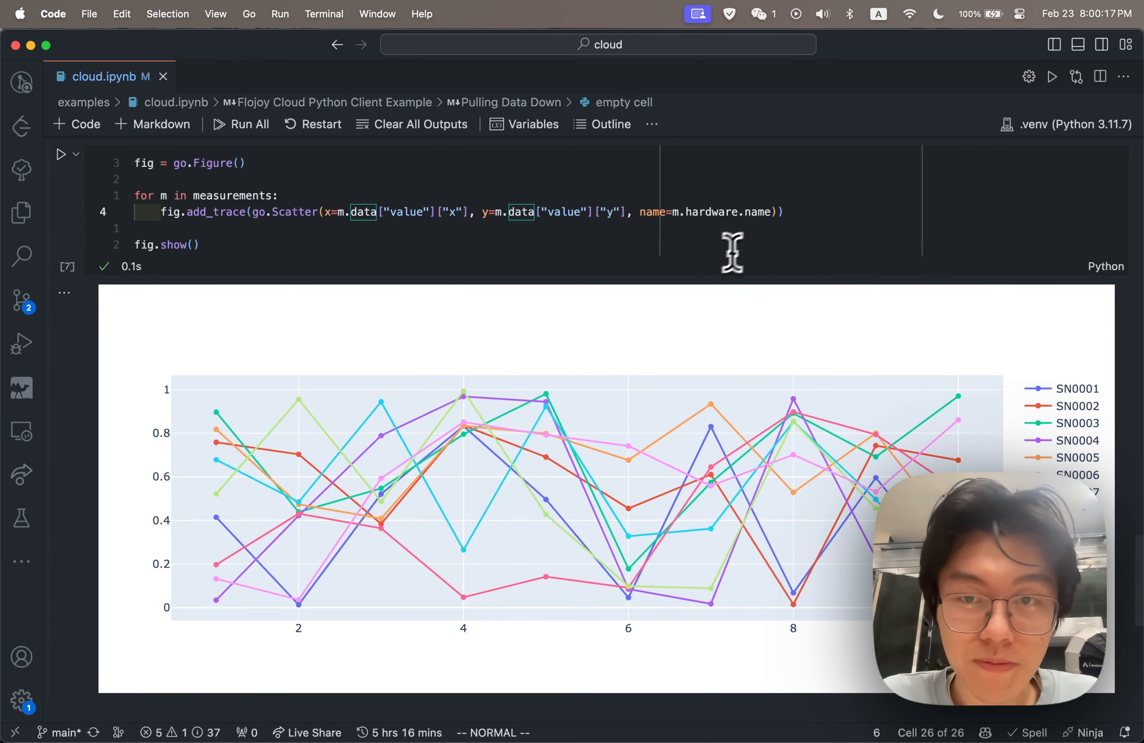
scroll(773, 233, up, 3)
Switch to the Arc browser and open the "Get all measurements by test id" page in the Flojoy API reference
key(super+space)
text(a)
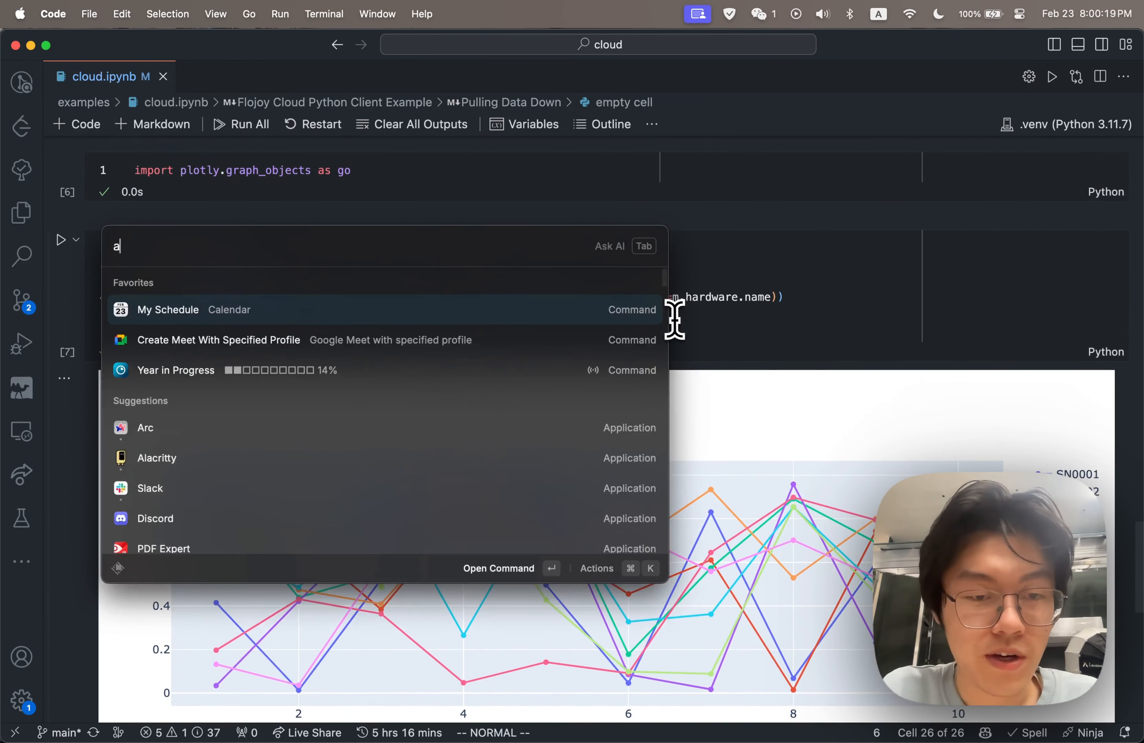
key(Return)
key(ctrl+Tab)
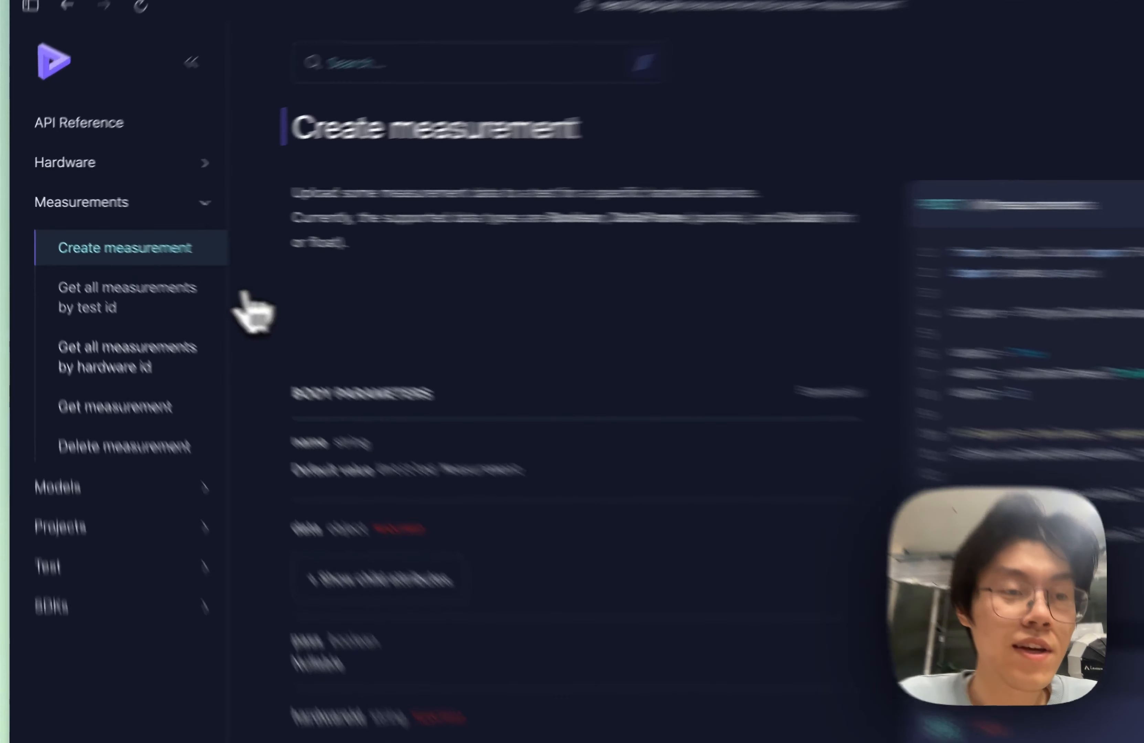
click(121, 279)
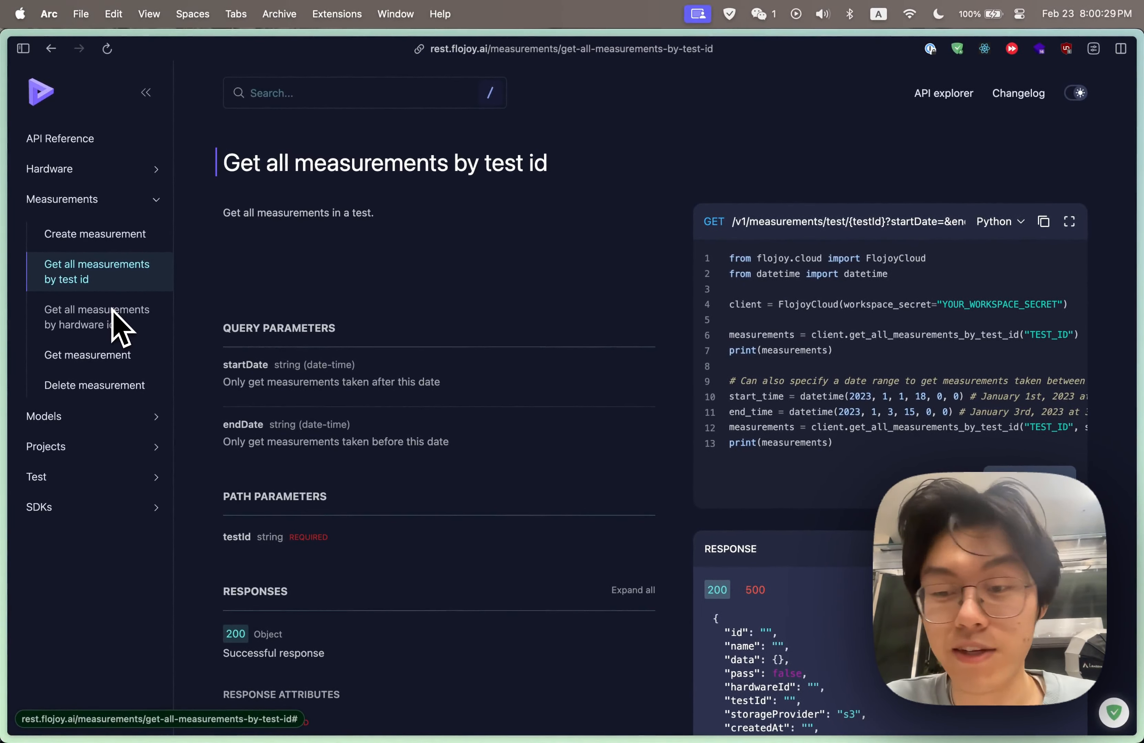
Return to the Flojoy Cloud project explorer, visit the workspace's Projects page, and open the Hardware Inventory
key(ctrl+Tab)
scroll(277, 265, up, 7)
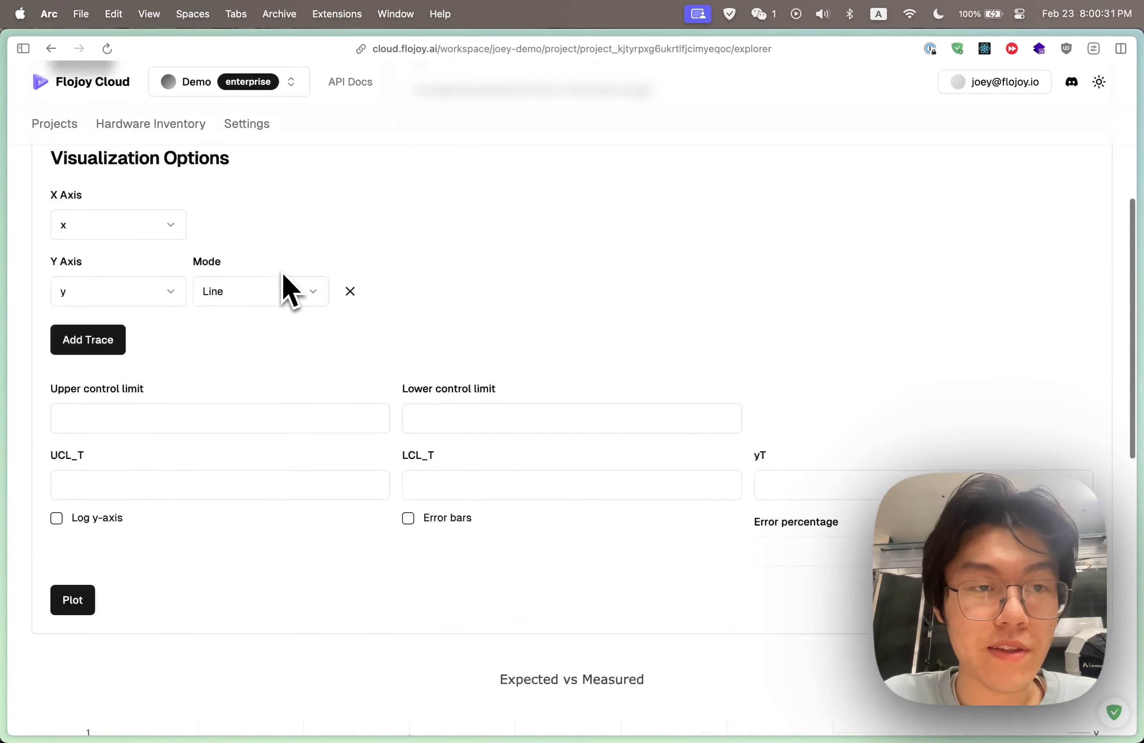
scroll(288, 292, up, 3)
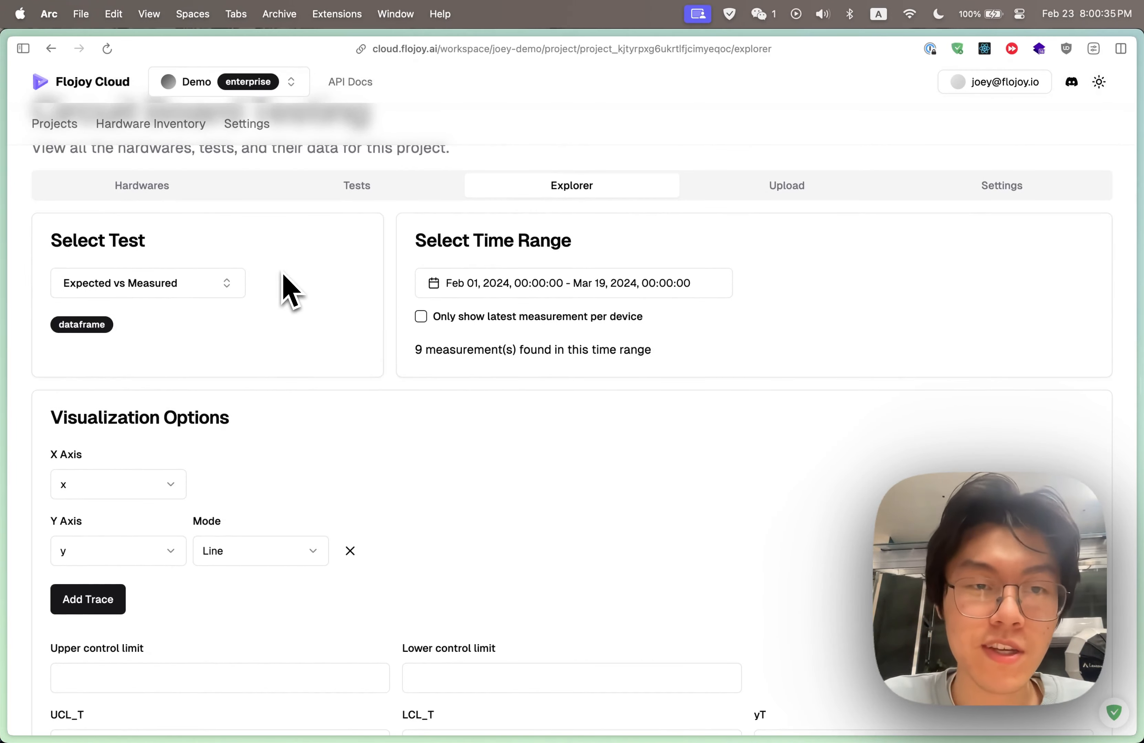
click(57, 124)
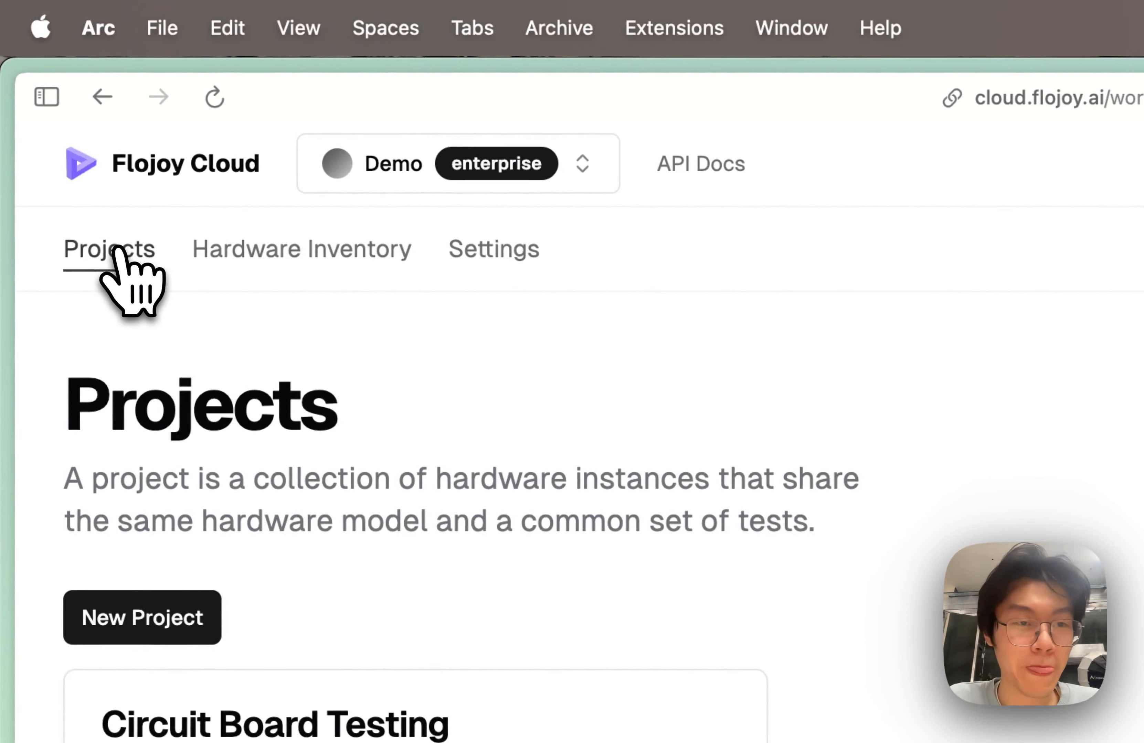
click(374, 264)
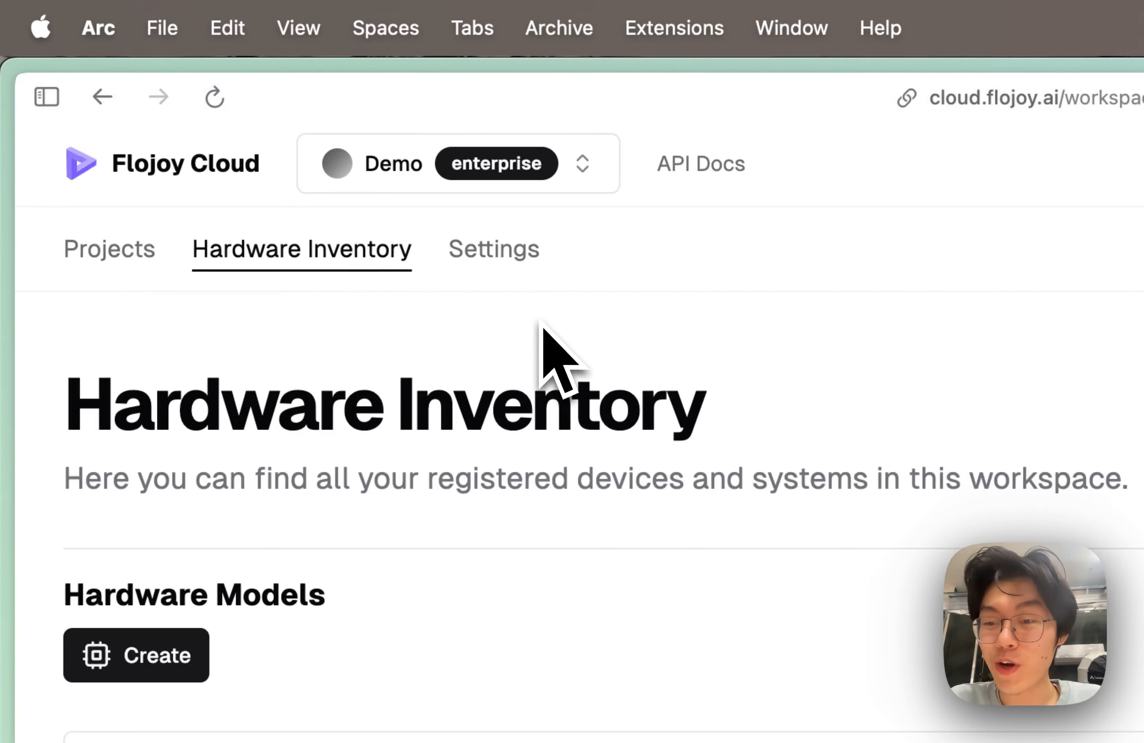